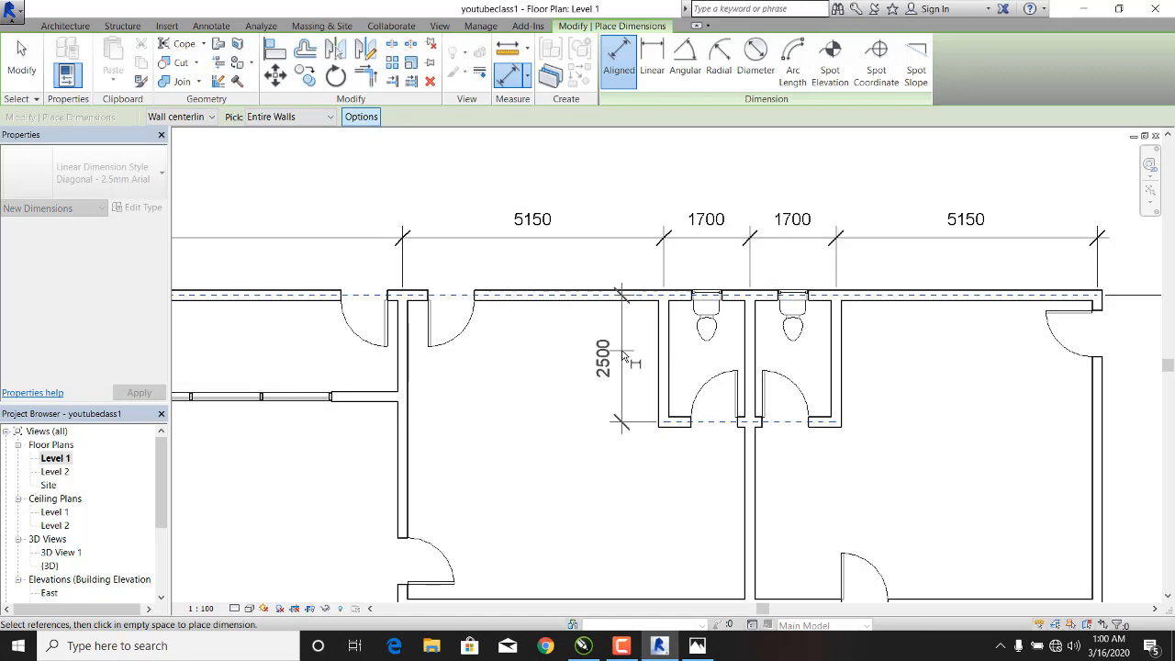
- Place the vertical aligned dimension beside the toilet rooms, measuring from the upper exterior wall to their door wall
click(624, 358)
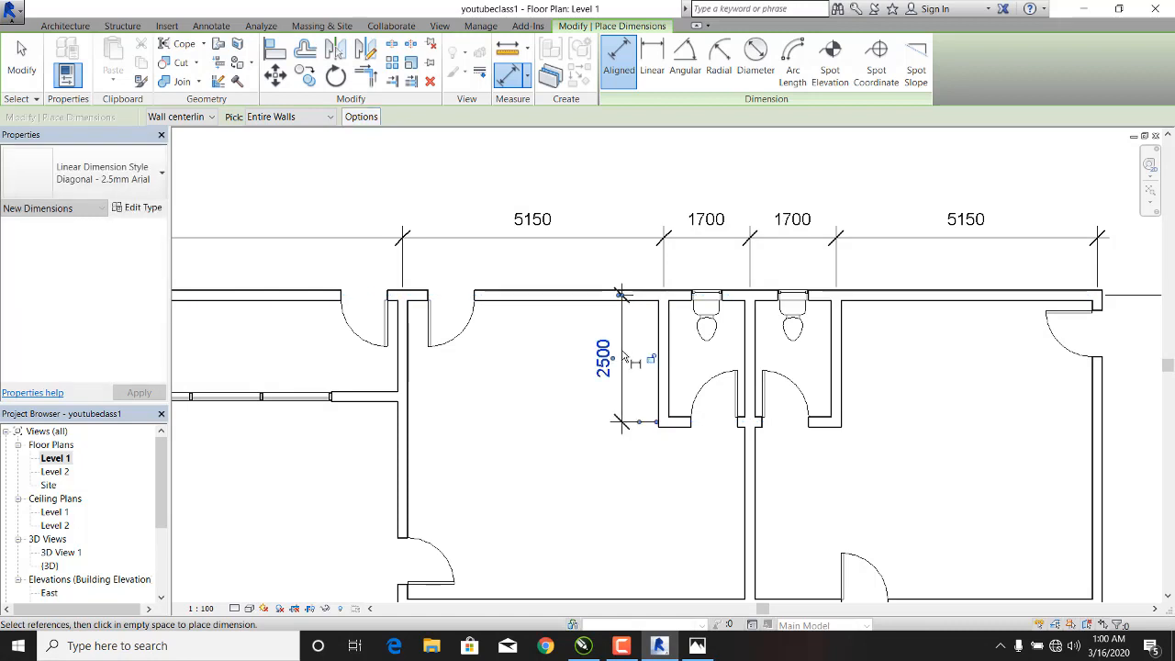
click(685, 424)
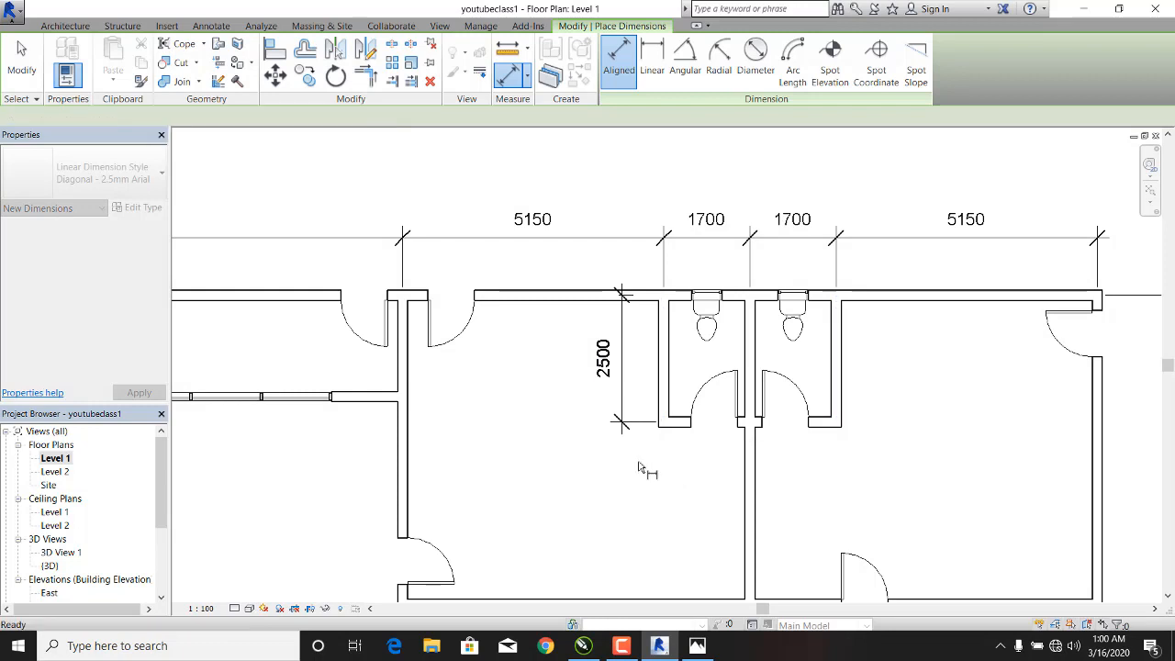
key(Escape)
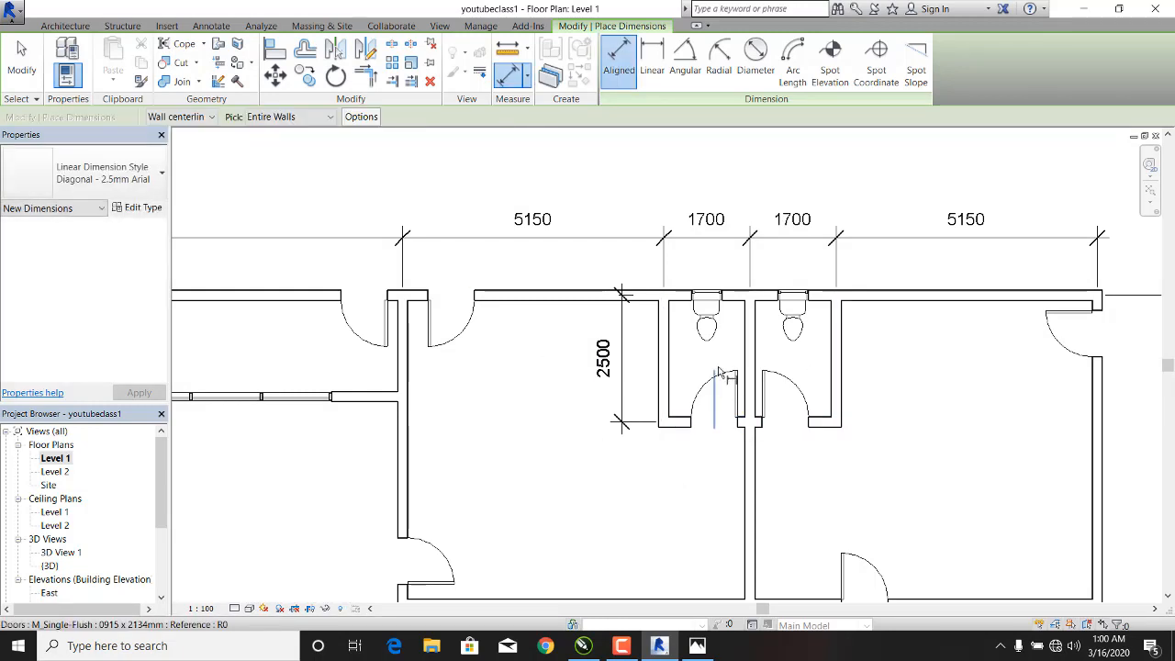
- Open the type properties of the Diagonal - 2.5mm Arial linear dimension style
scroll(710, 321, down, 3)
scroll(560, 421, up, 4)
middle_drag(560, 423, 520, 447)
scroll(587, 384, down, 1)
middle_drag(588, 377, 567, 464)
middle_drag(653, 436, 643, 418)
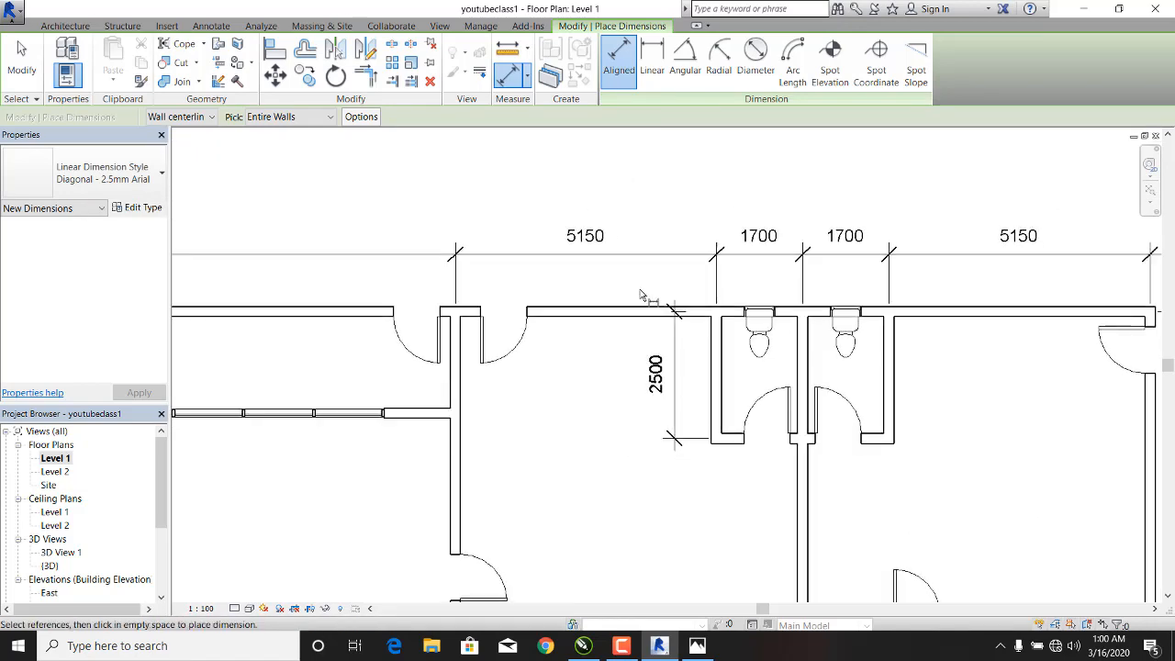
click(145, 209)
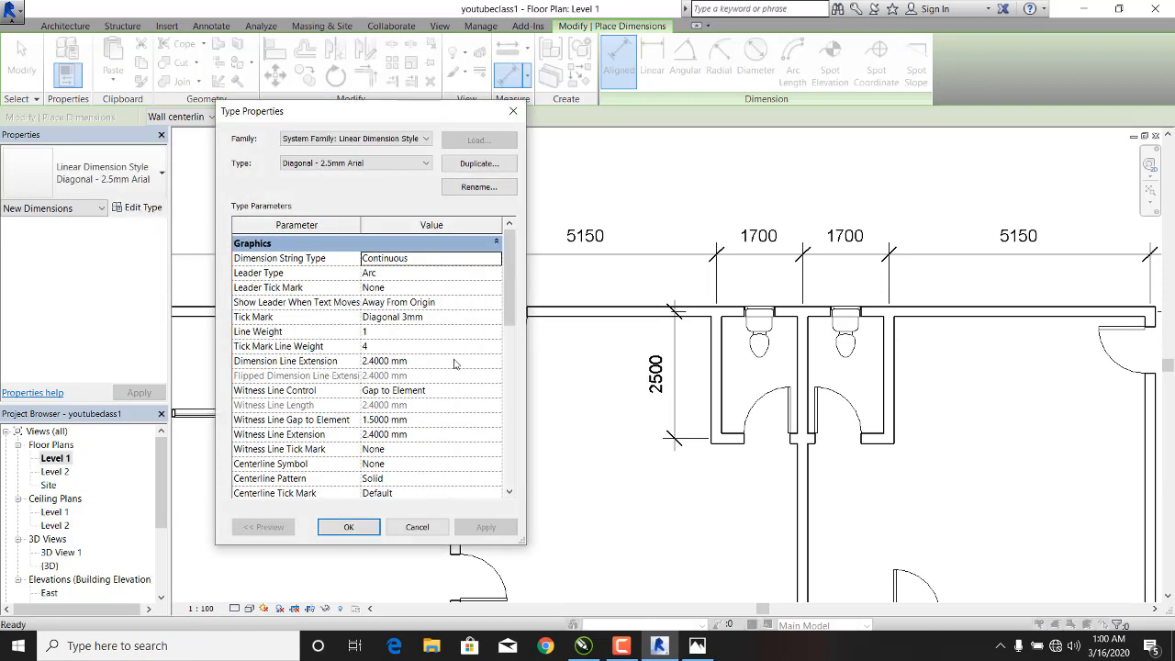
- Try Line as the dimension style's leader type, apply it, and set the leader type back to Arc
mouse_move(515, 289)
mouse_down()
mouse_move(514, 336)
mouse_move(514, 282)
mouse_up()
click(495, 273)
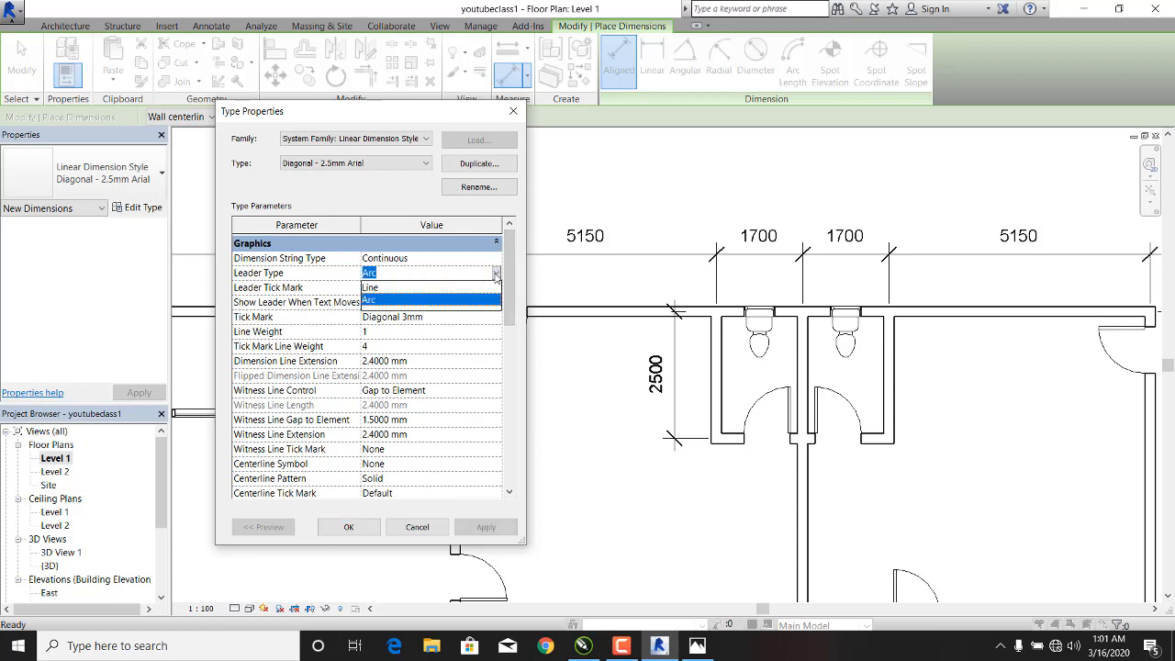
click(396, 287)
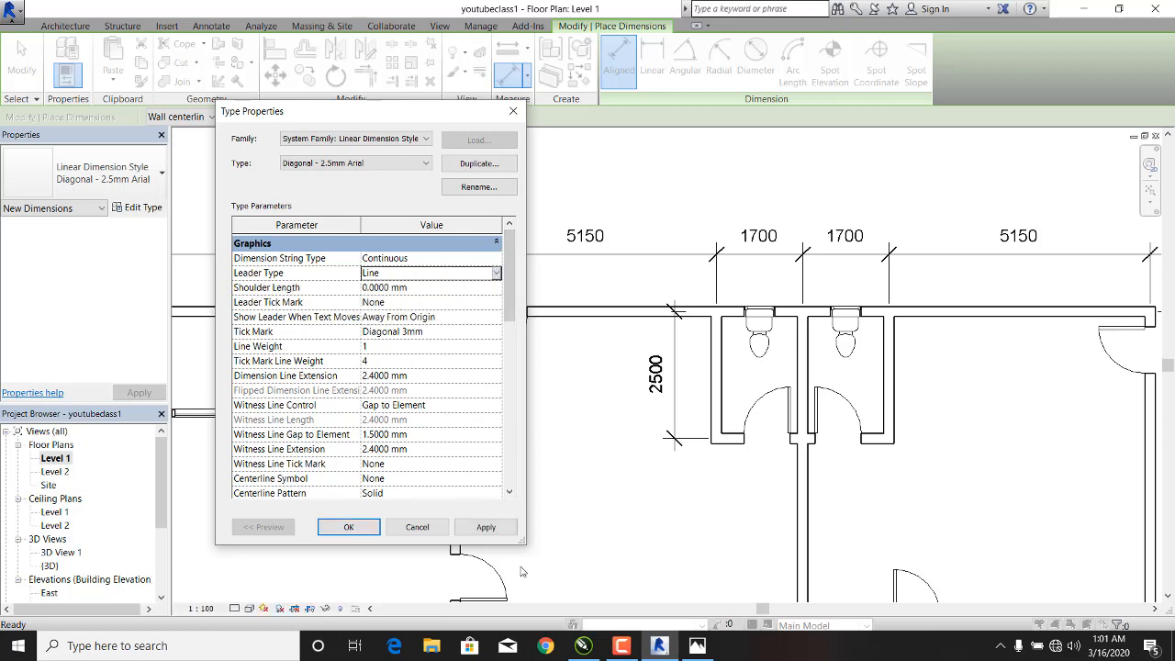
click(487, 528)
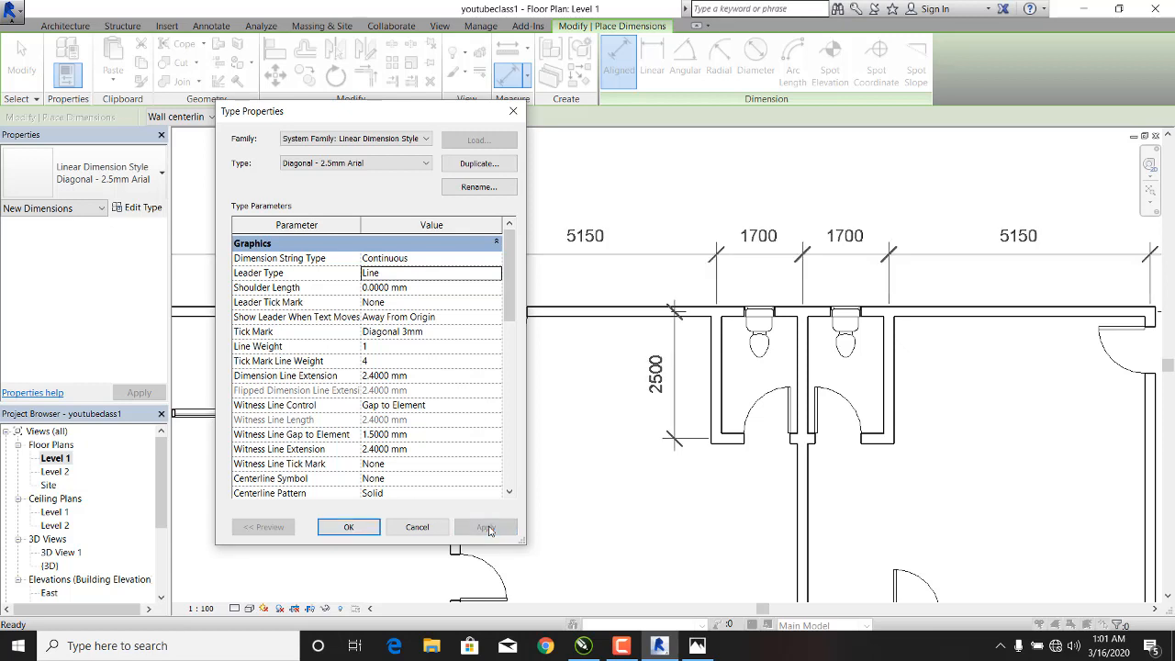
click(495, 273)
click(464, 301)
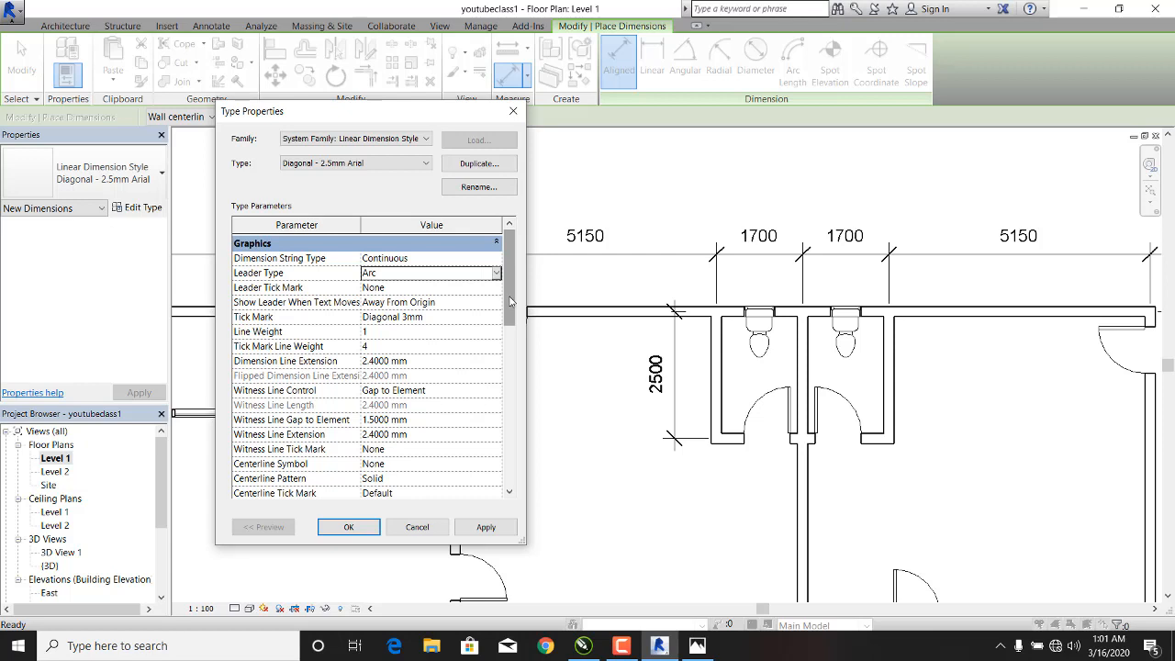
- Make the dimension text bold, try italic and switch italic back off, applying the changes to the dimension style
drag(511, 301, 537, 415)
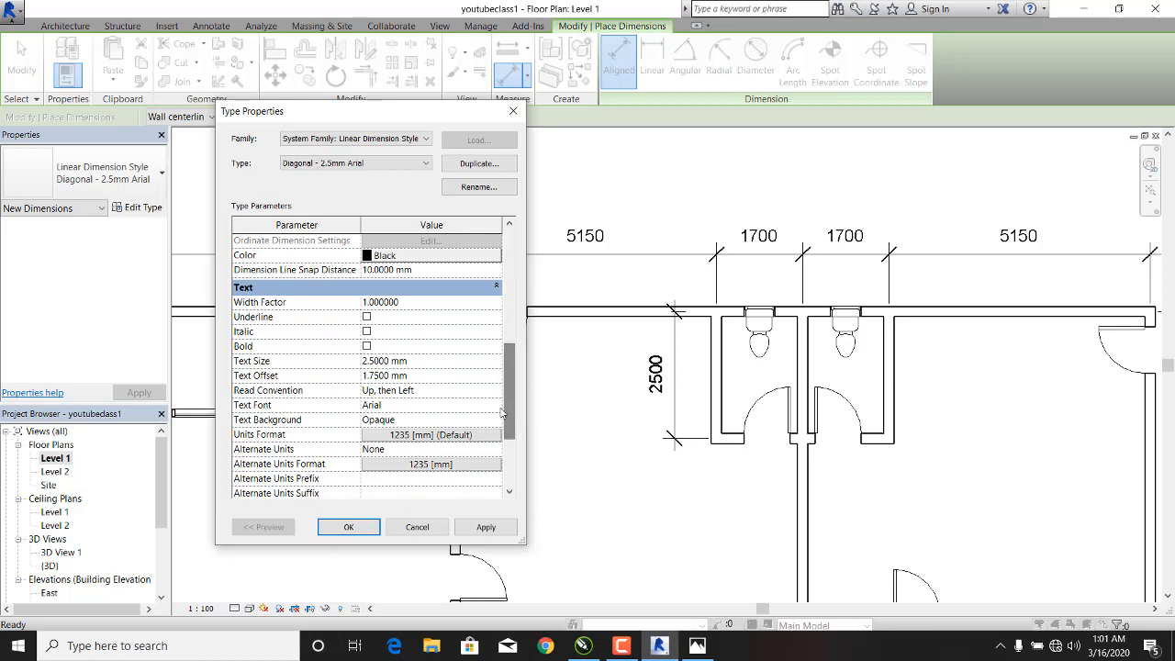
click(370, 346)
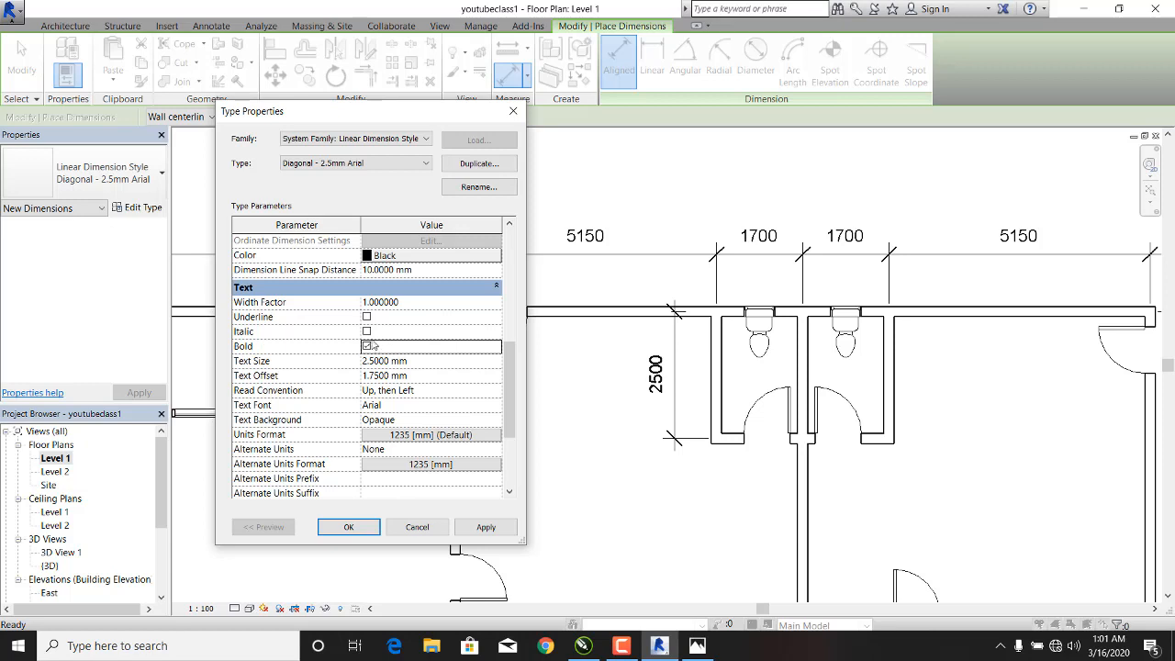
click(366, 332)
click(367, 316)
click(375, 336)
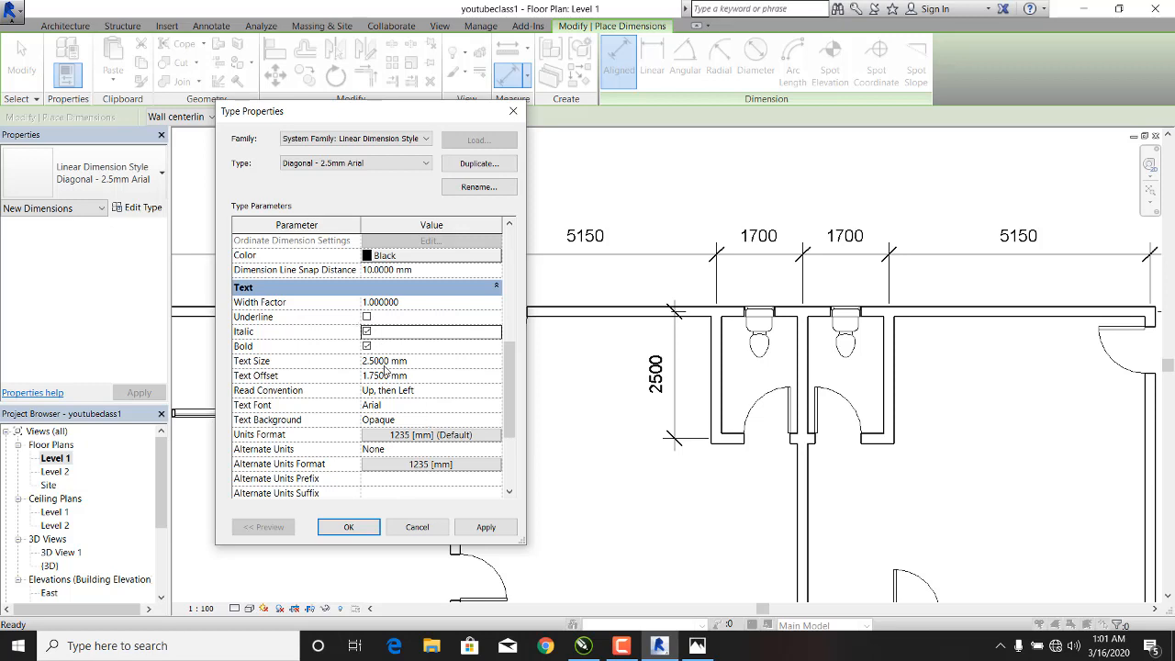
click(486, 529)
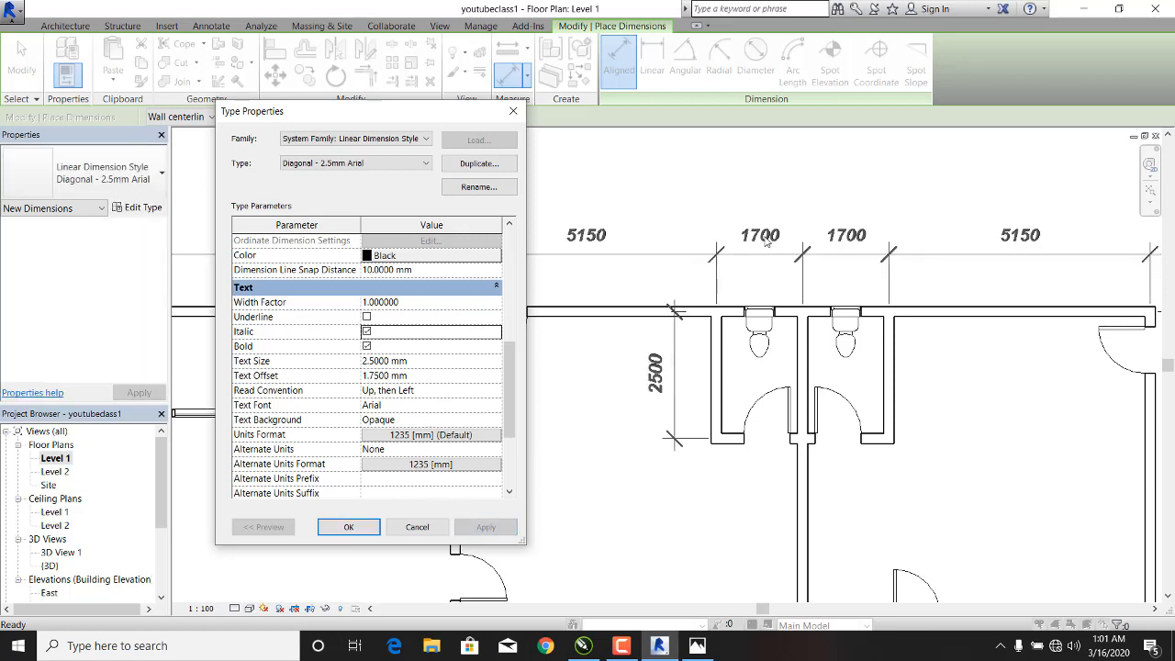
click(366, 331)
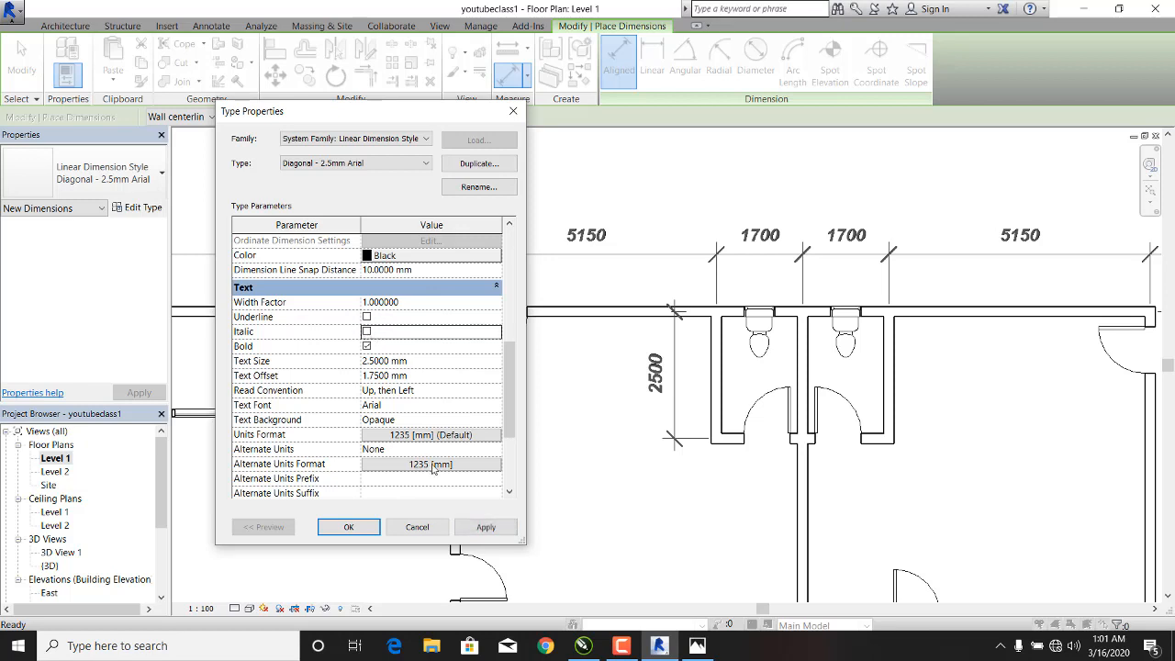
click(486, 528)
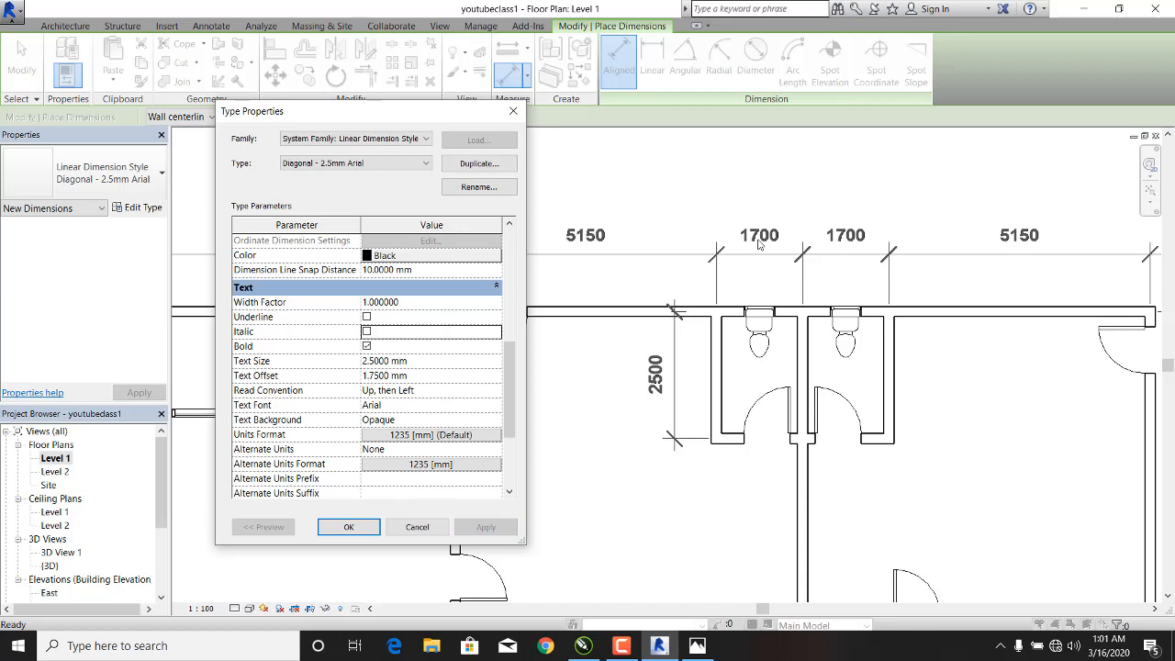
- Set the dimension style's alternate units suffix to mm and apply it
drag(505, 376, 513, 434)
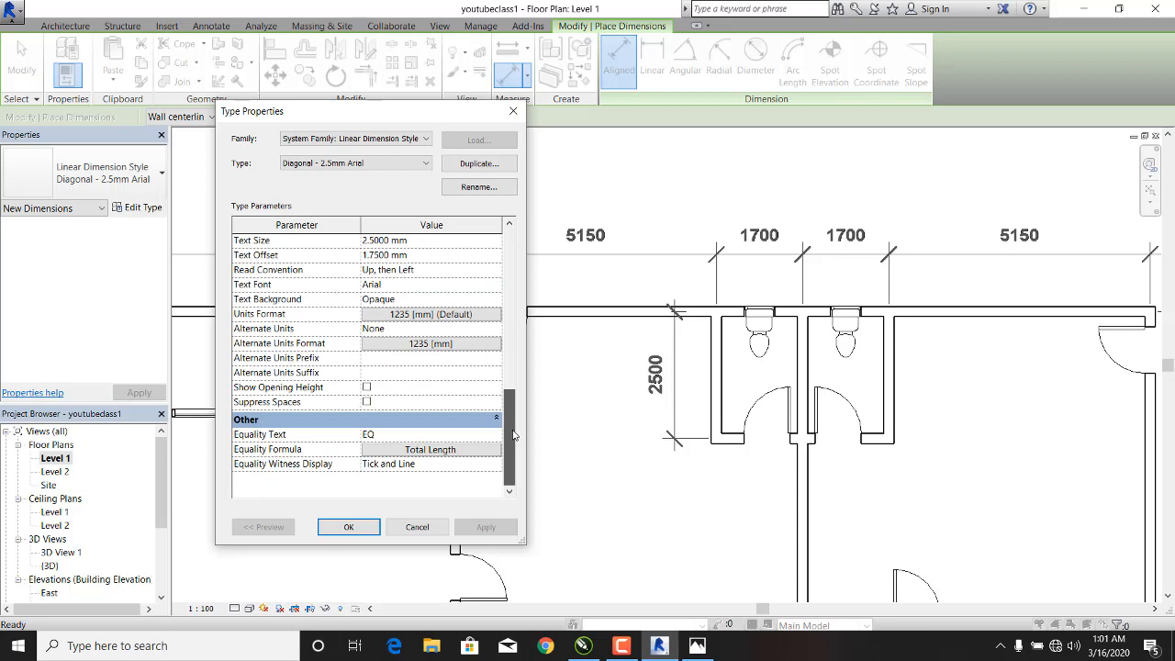
drag(514, 436, 517, 350)
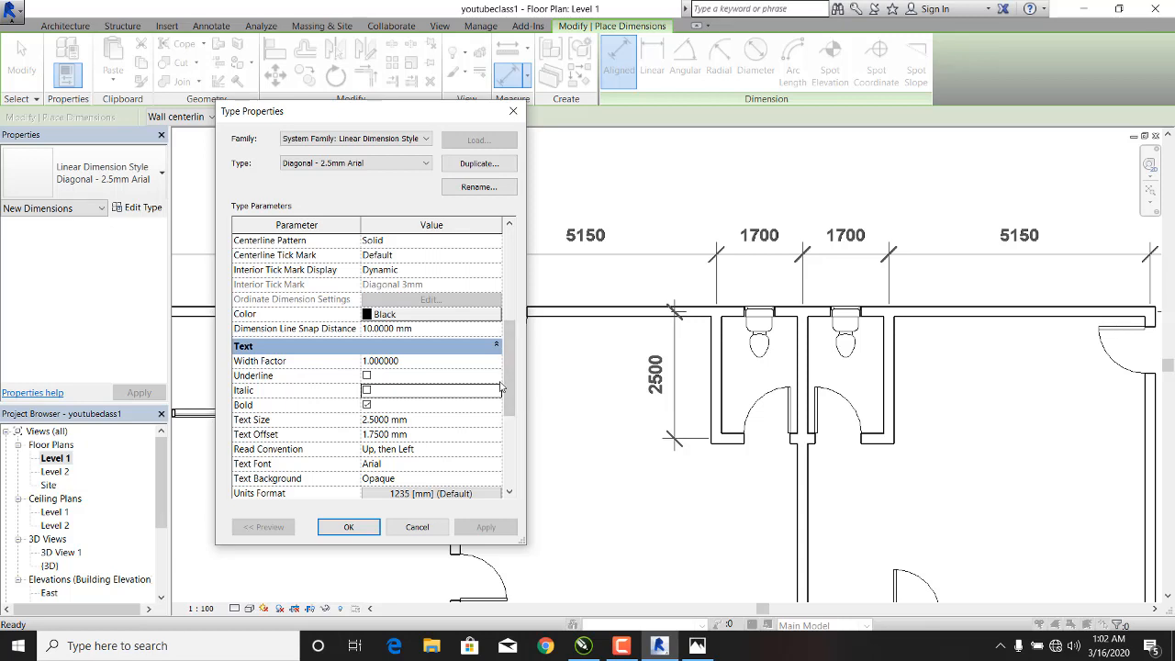
drag(507, 374, 516, 325)
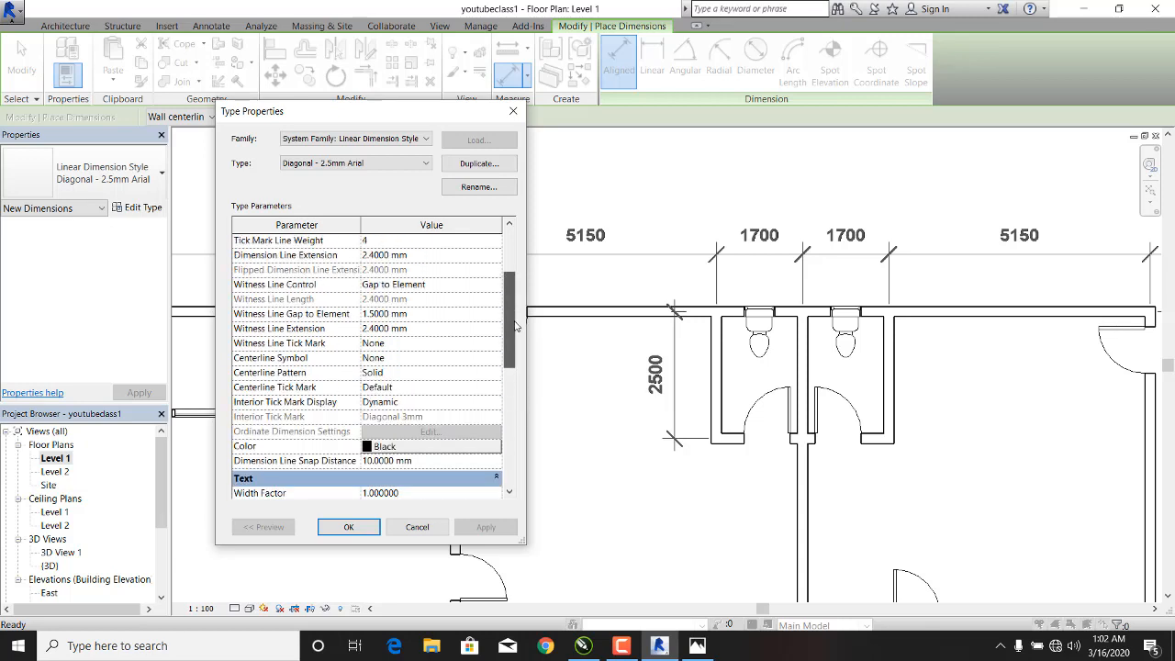
mouse_move(515, 325)
mouse_down()
mouse_move(514, 282)
mouse_move(515, 343)
mouse_up()
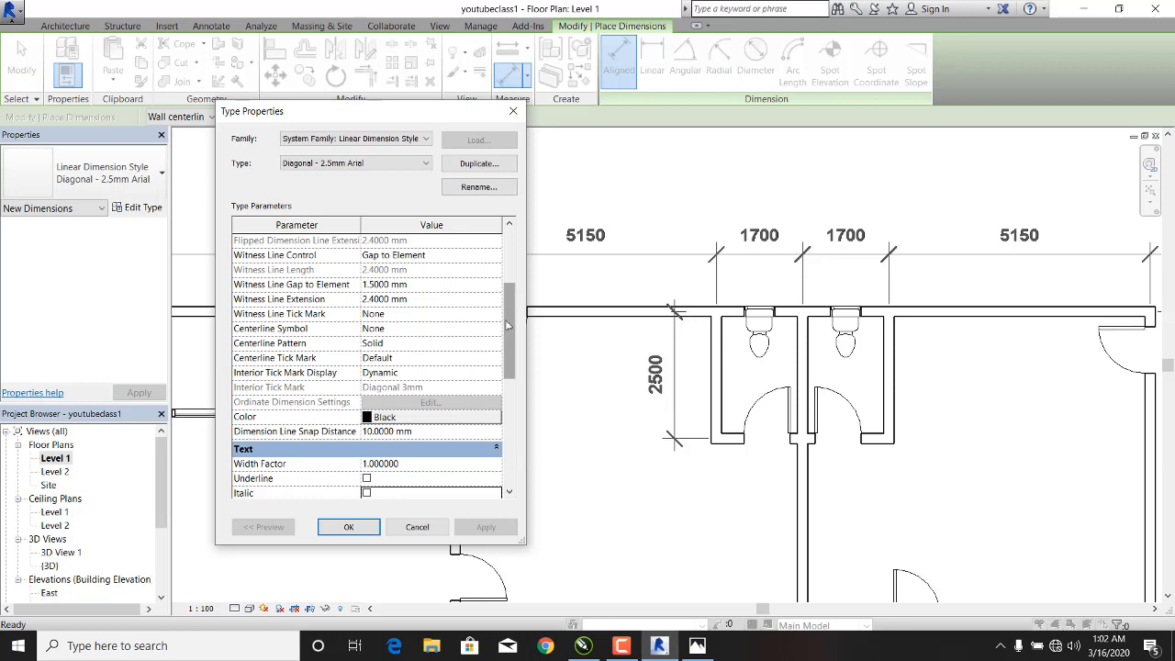
mouse_move(515, 319)
mouse_down()
mouse_move(511, 280)
mouse_move(515, 321)
mouse_up()
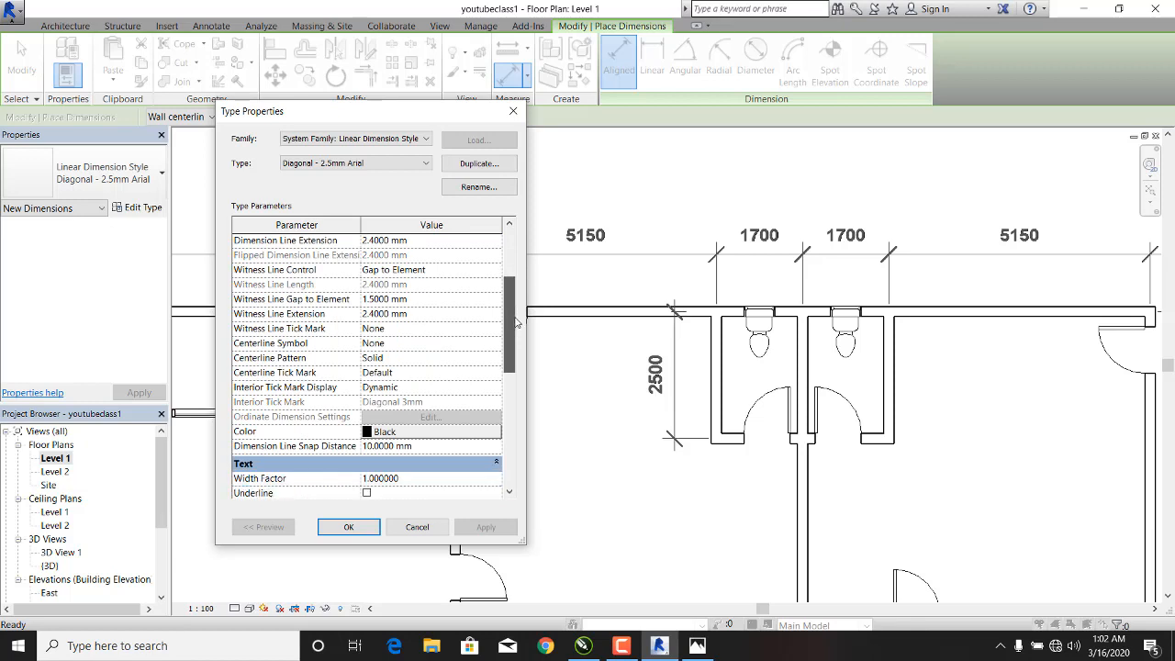
drag(515, 321, 514, 410)
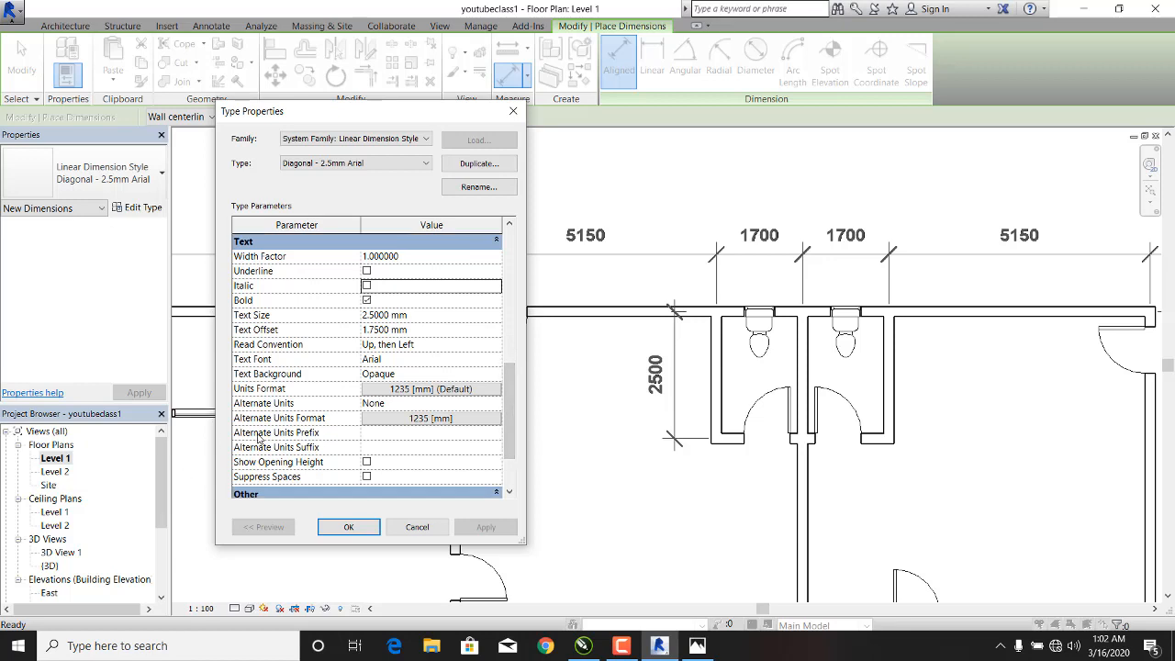
click(393, 449)
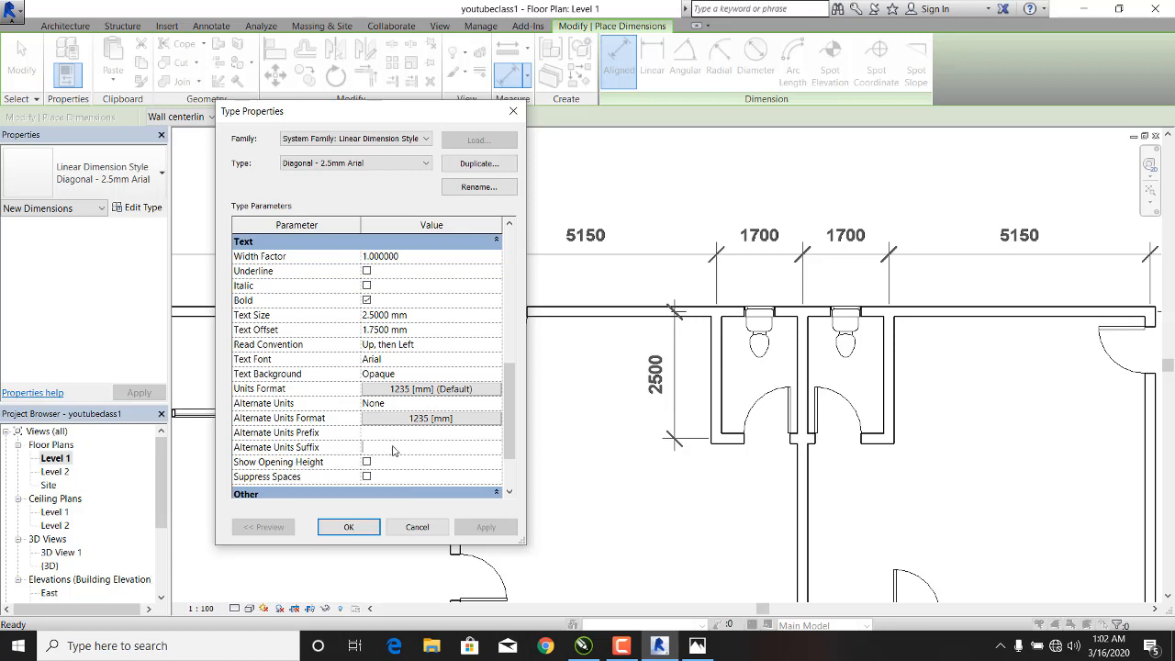
text(mm)
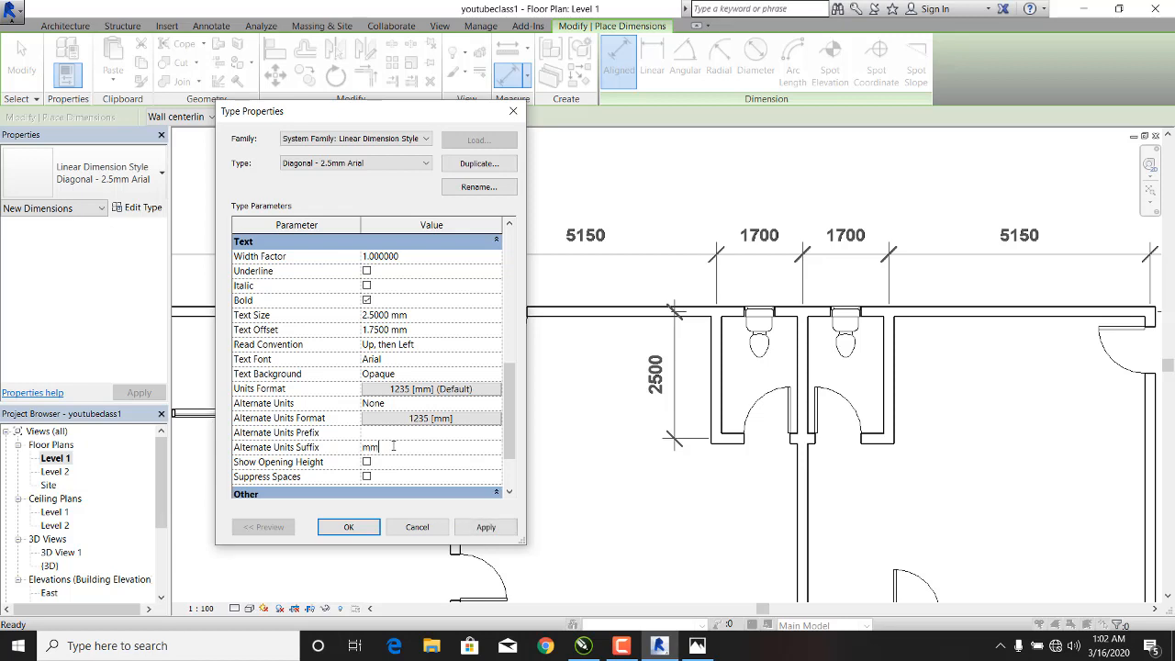
click(490, 529)
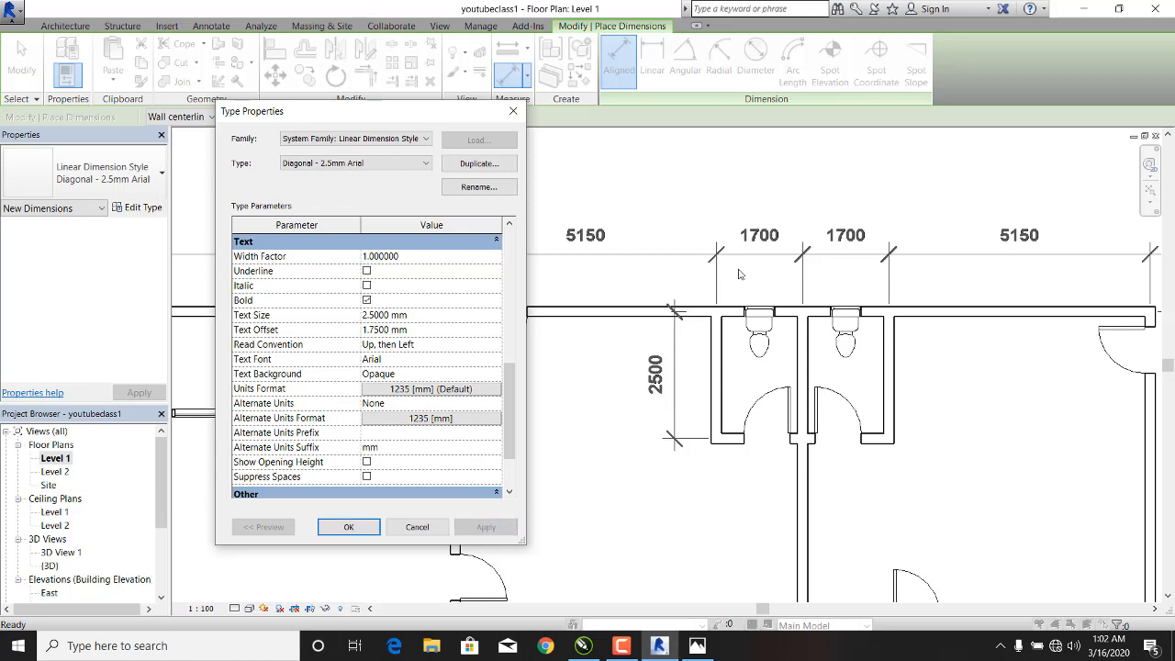
- Examine the available alternate units options of the dimension style, leaving None selected
drag(510, 413, 515, 490)
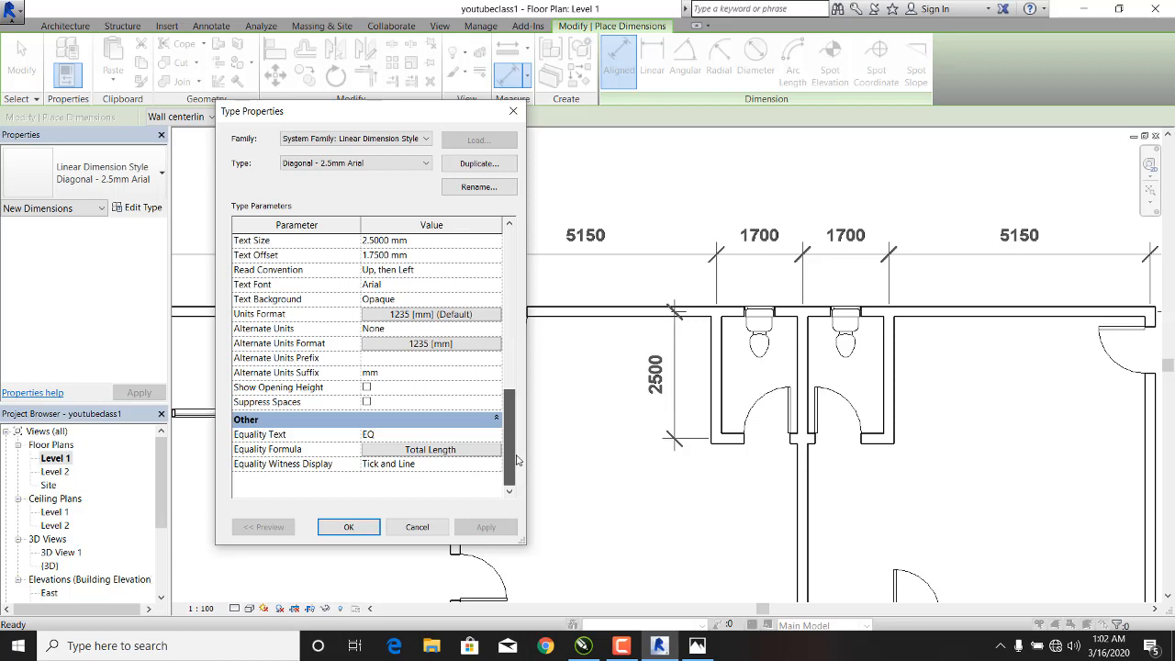
drag(516, 457, 518, 421)
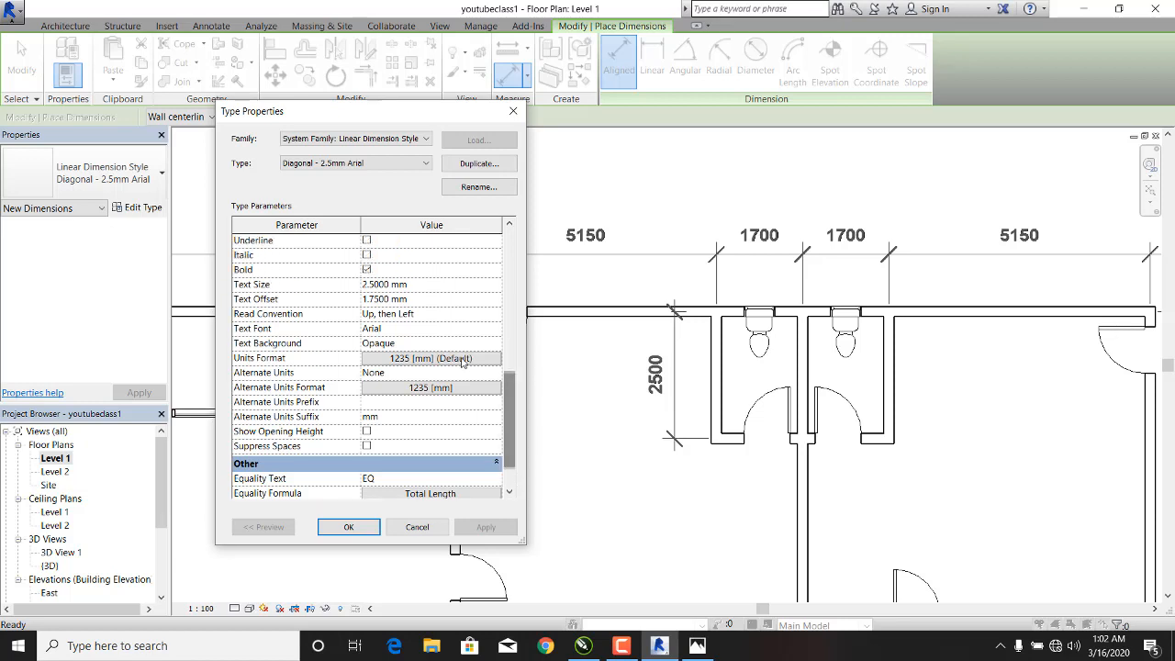
click(464, 373)
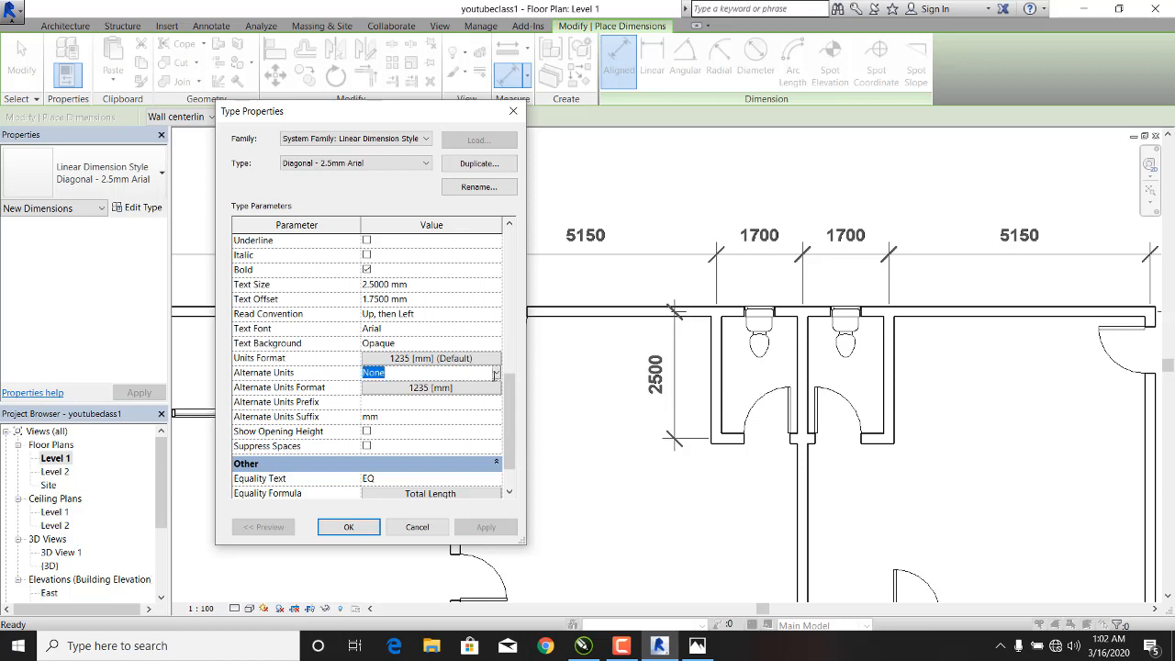
click(496, 374)
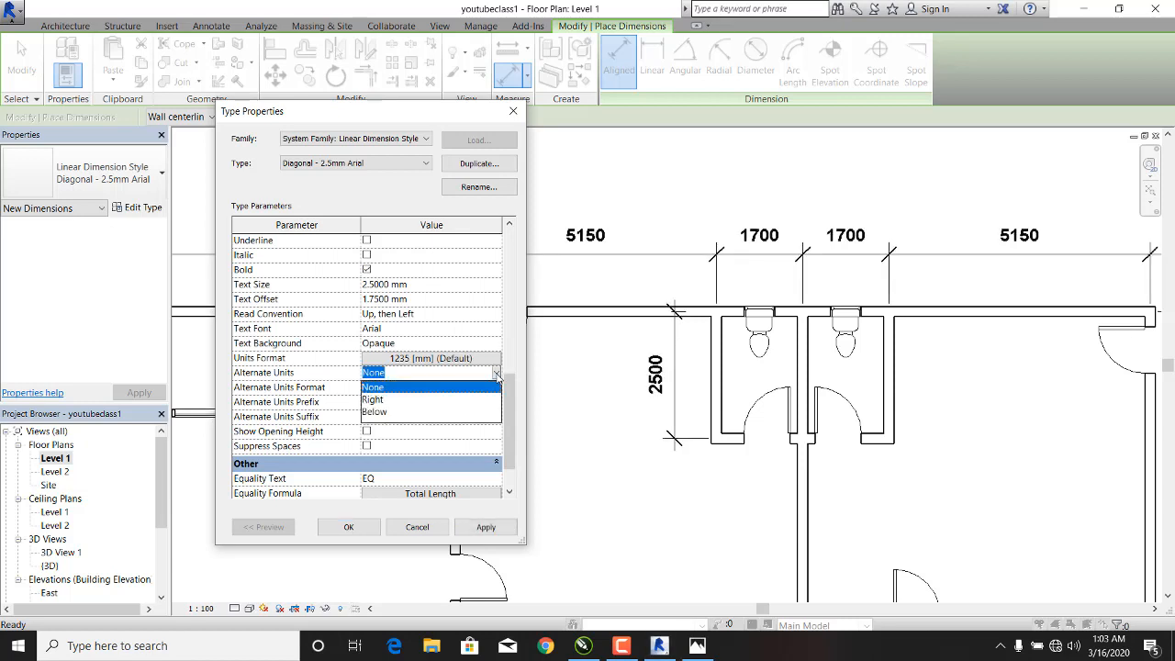
click(516, 402)
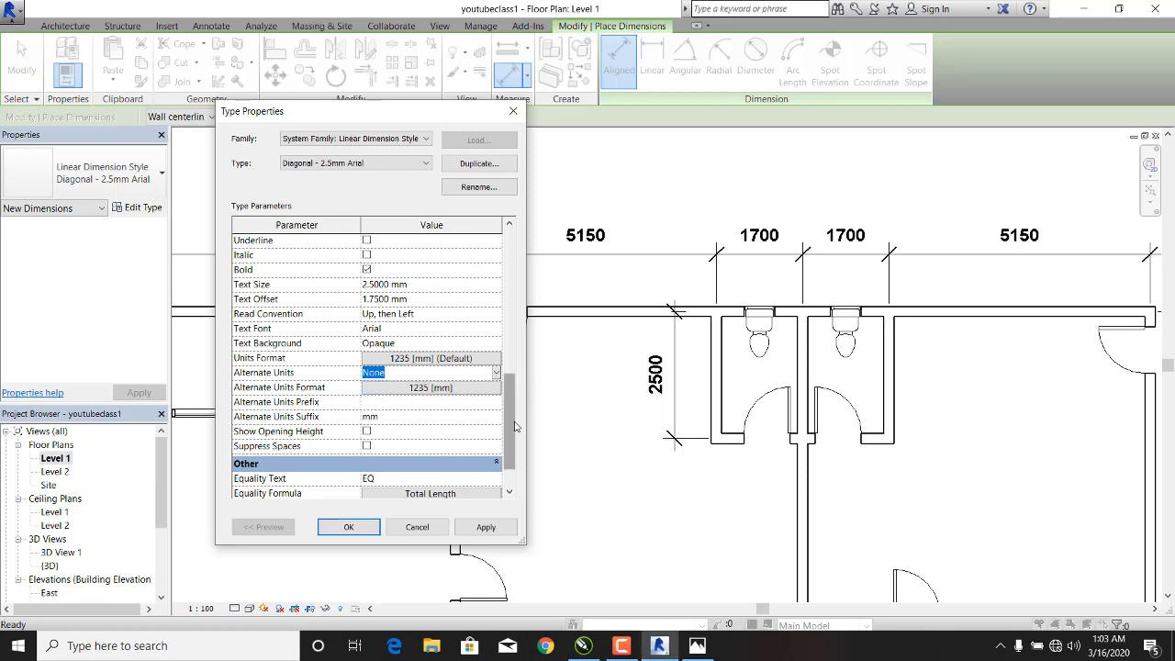
- Apply the dimension style settings and close the type properties
drag(513, 436, 506, 349)
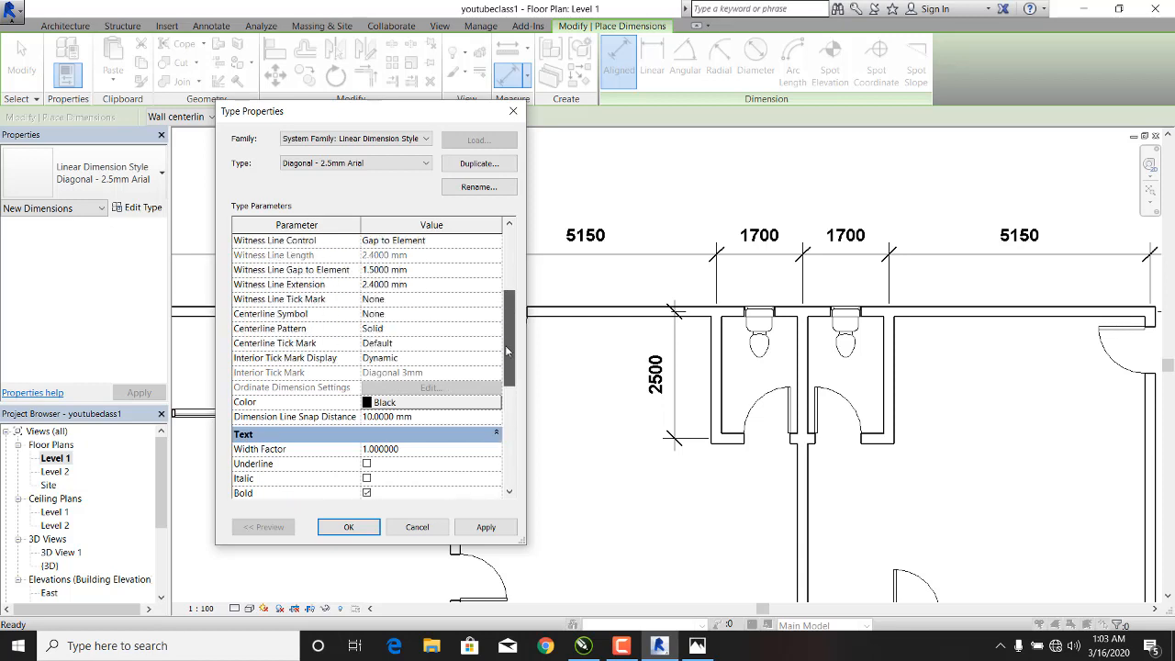
drag(504, 345, 508, 289)
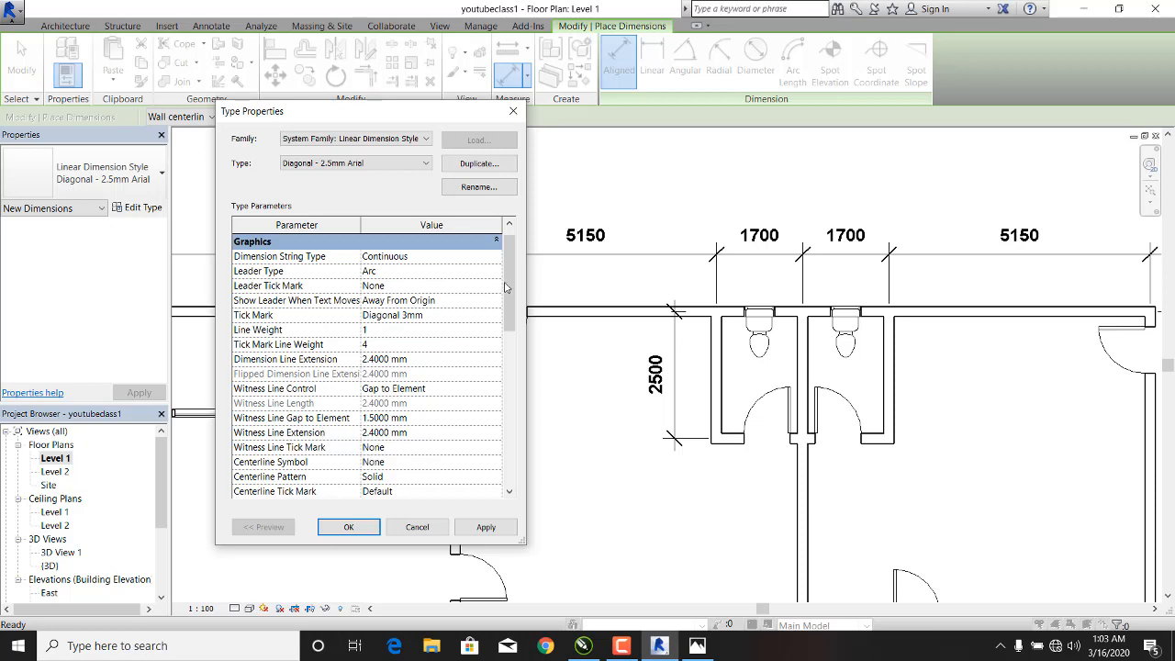
drag(509, 292, 513, 280)
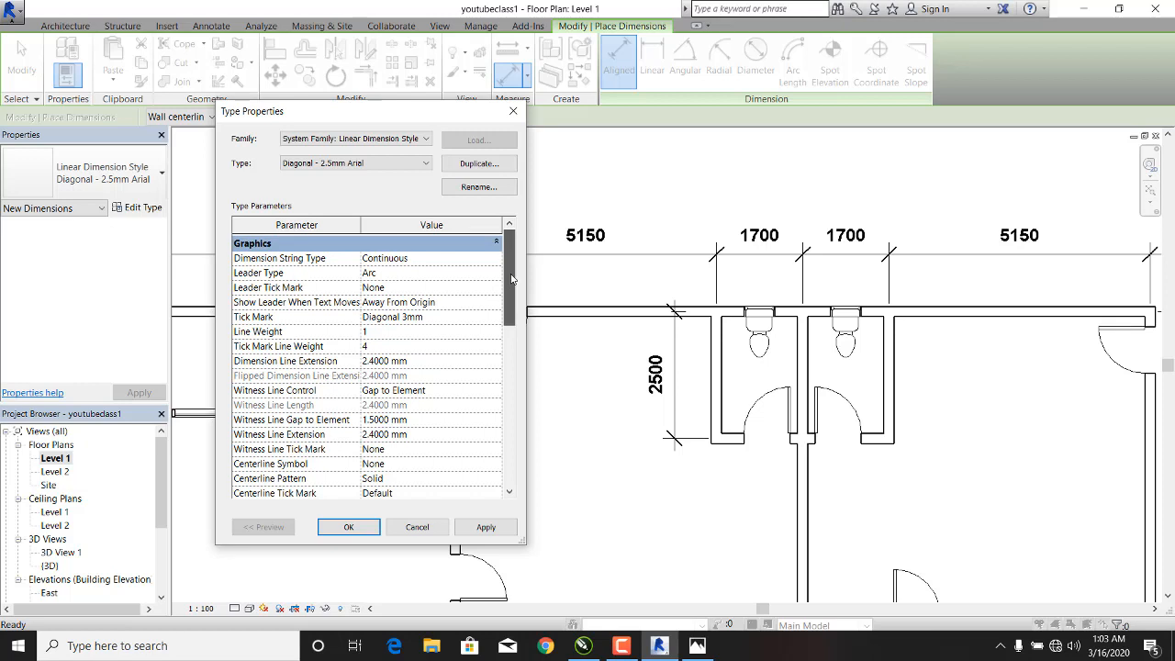
drag(515, 280, 520, 325)
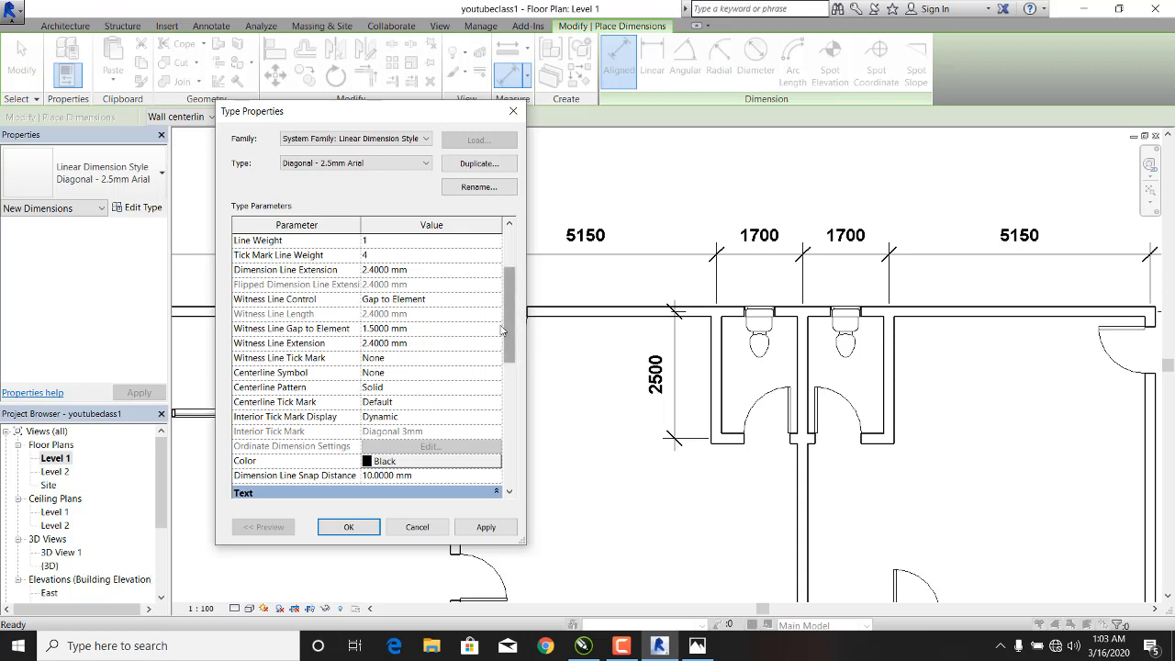
click(486, 527)
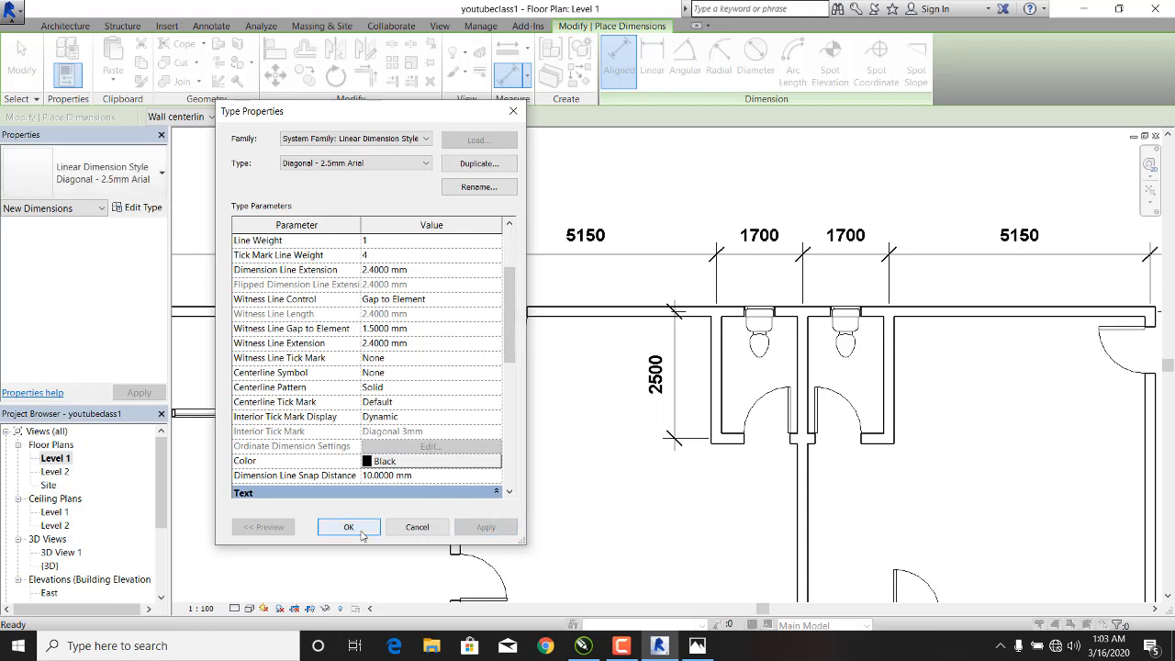
click(349, 527)
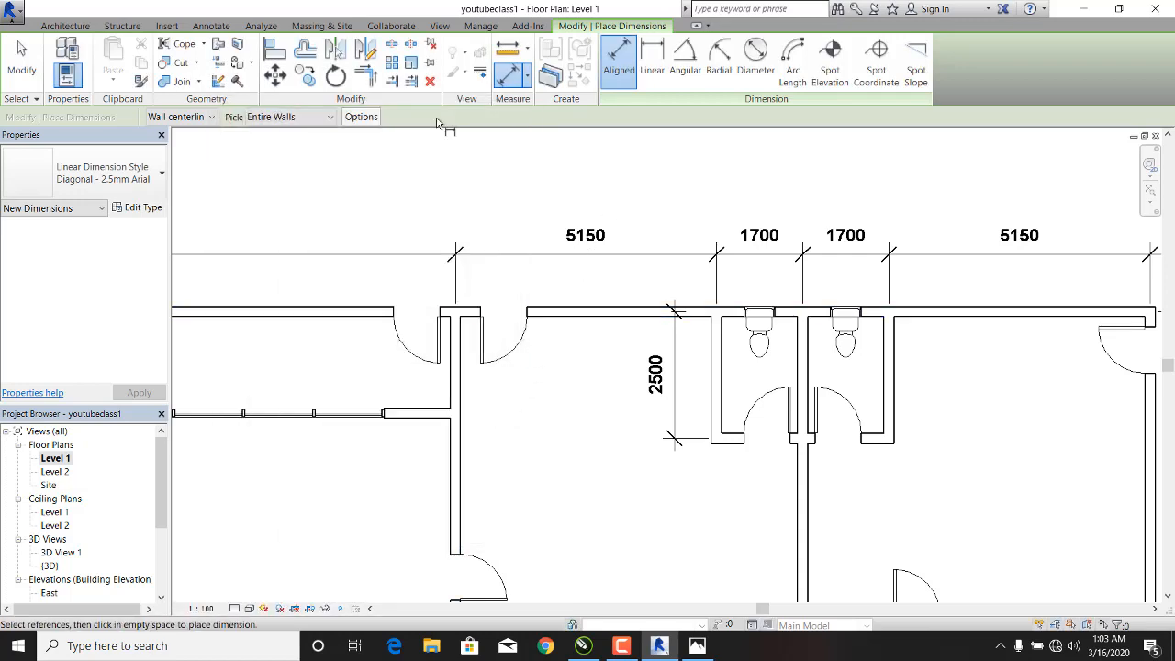
- Open the text settings of the 5150 dimension above the wall between the door and the toilets
click(21, 60)
click(582, 249)
click(582, 249)
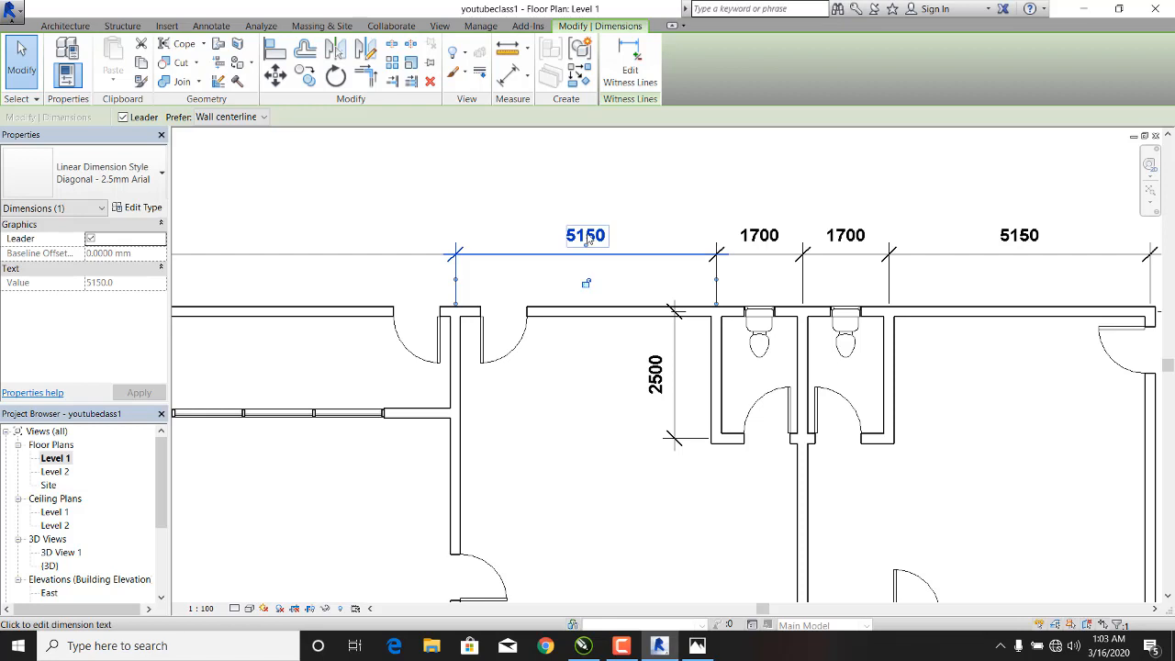
right_click(589, 237)
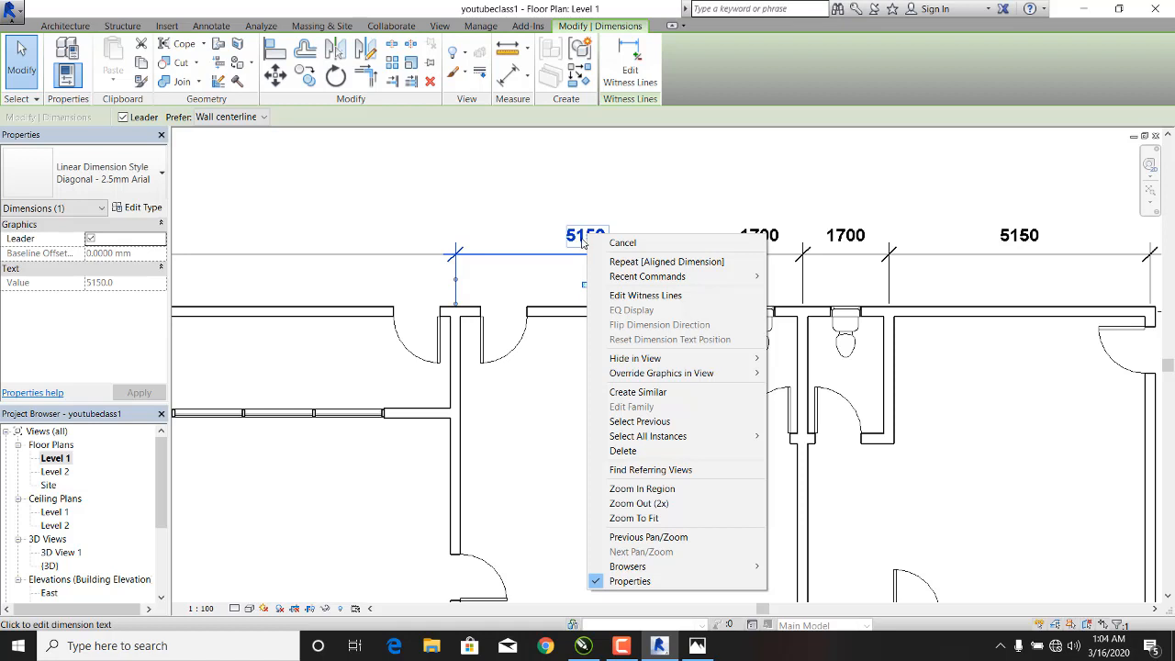
click(580, 214)
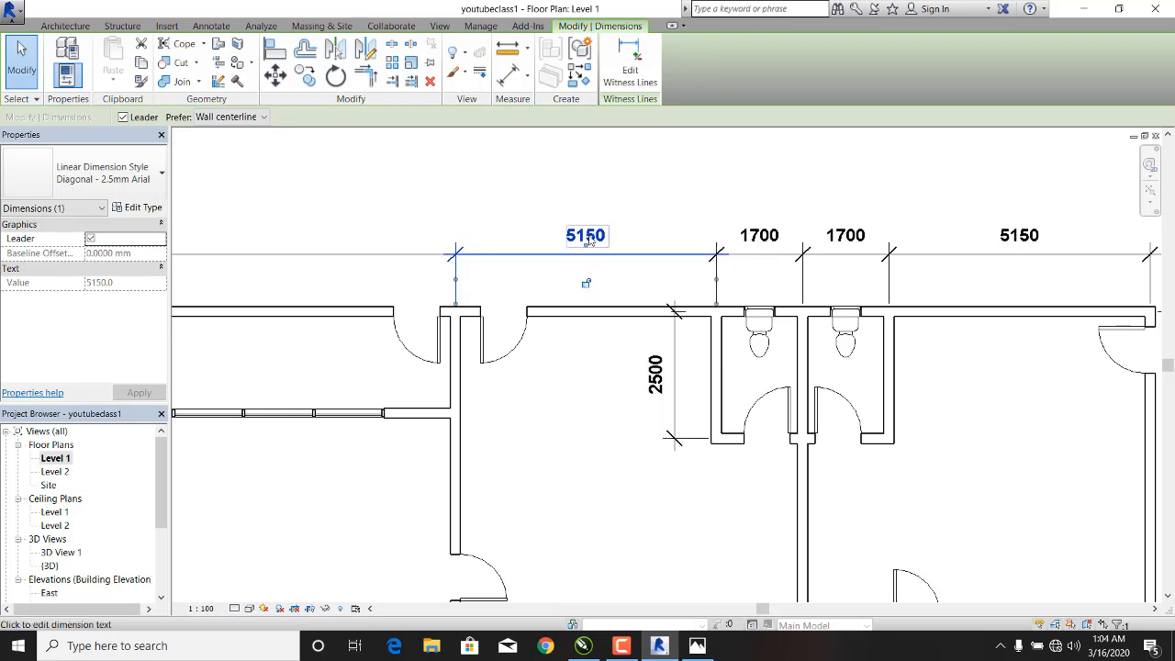
click(588, 241)
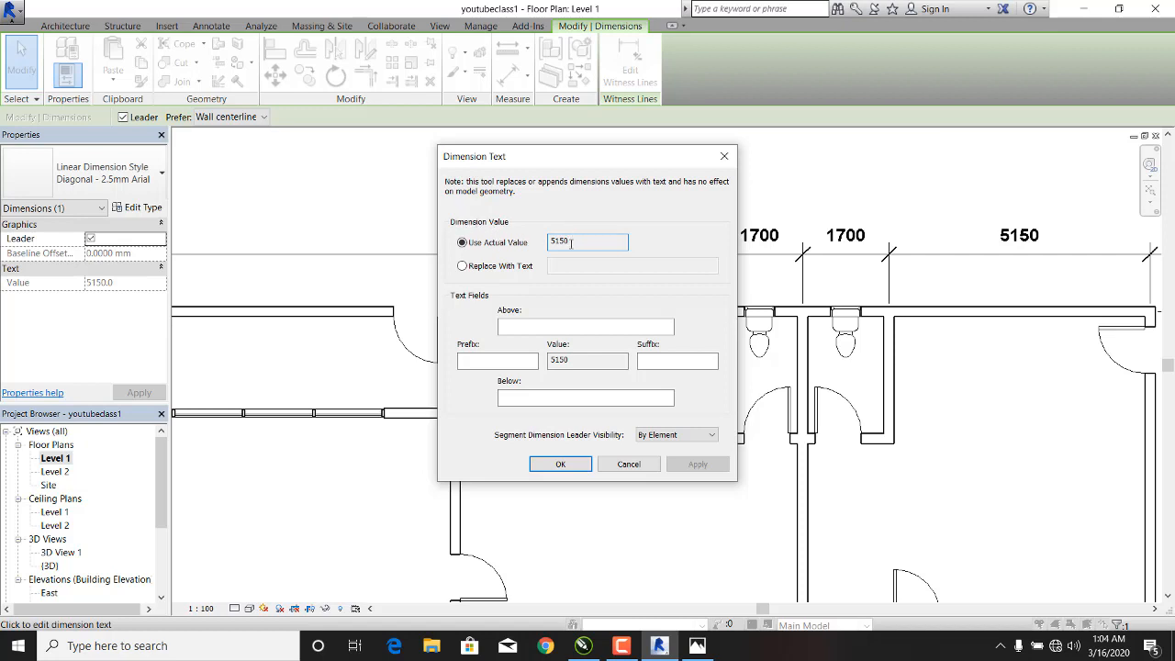
- Try the option to replace the dimension value with text and return to using the actual value
click(463, 266)
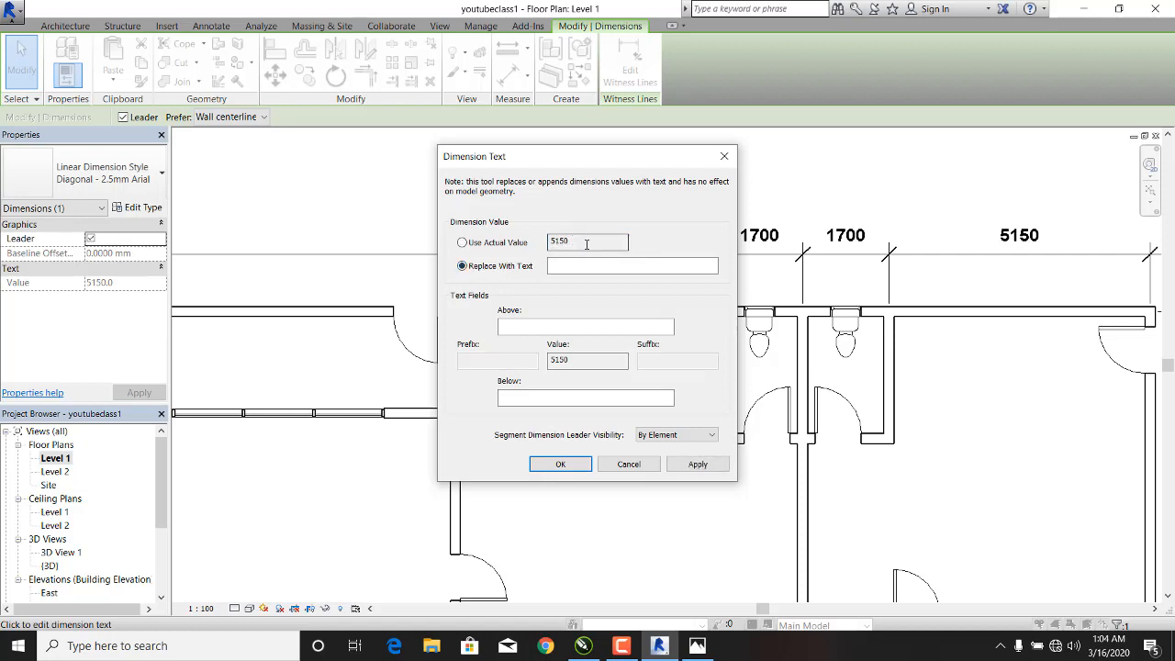
click(575, 267)
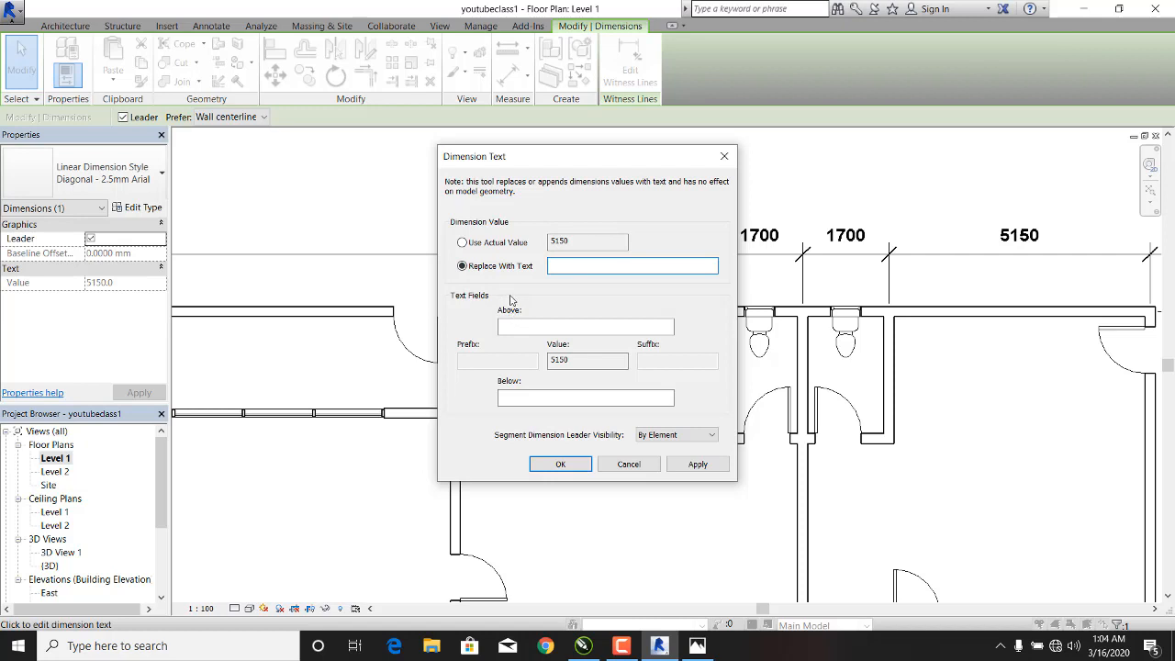
click(463, 242)
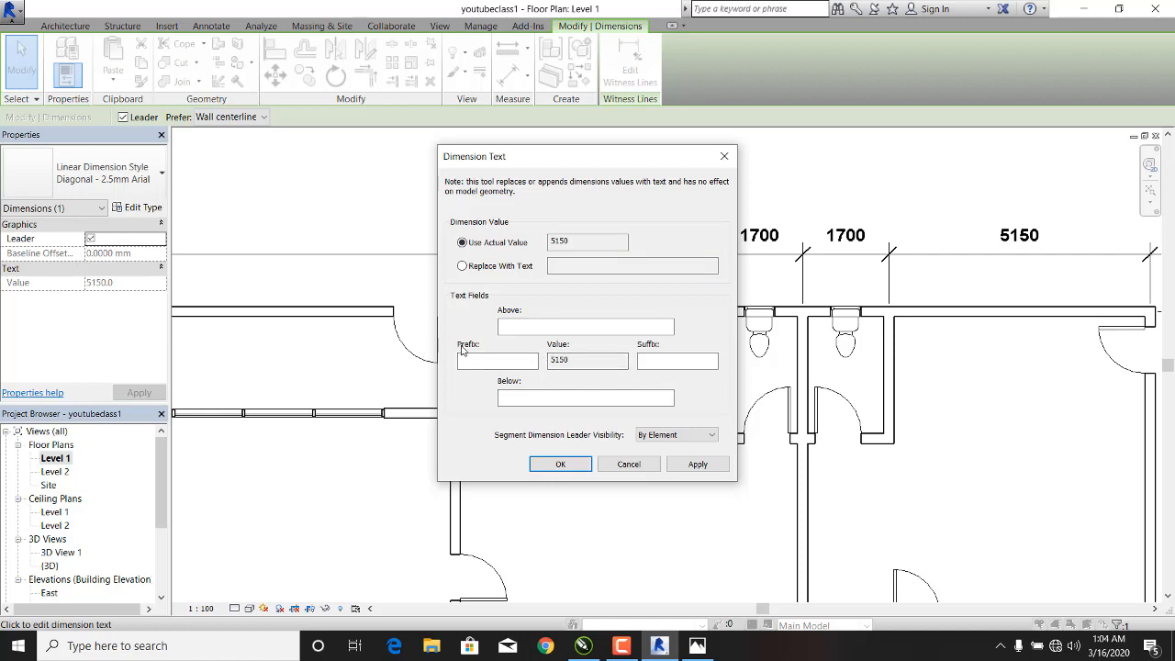
- Add the suffix mm to the selected dimension's text and apply it
click(666, 360)
text(mm)
click(697, 463)
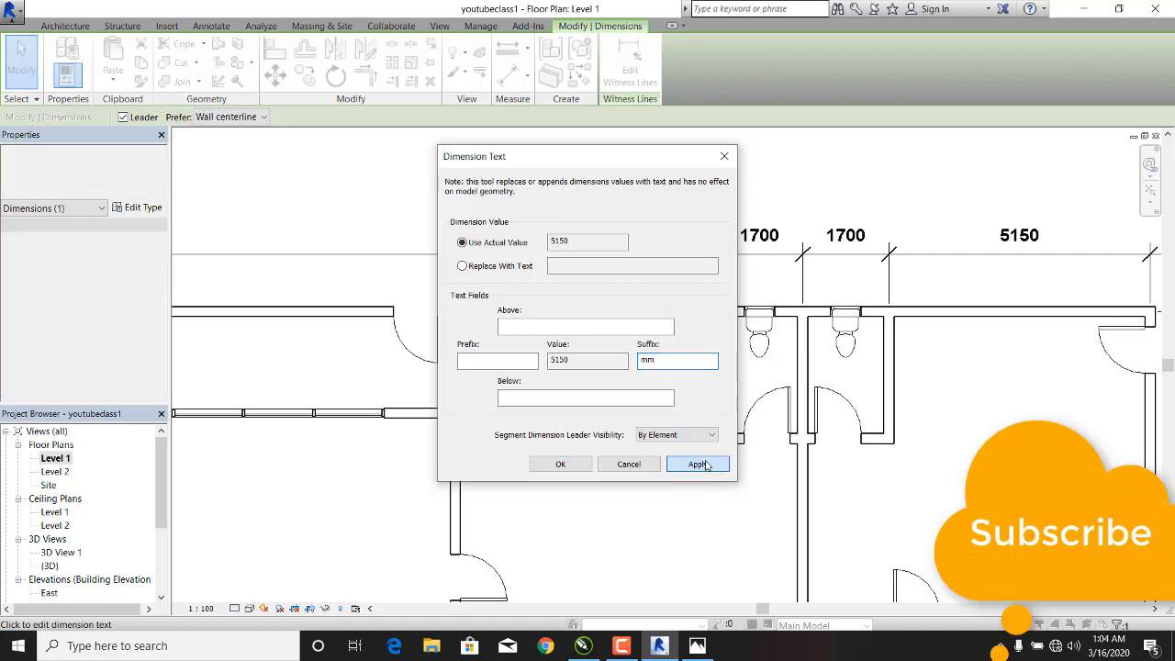
click(568, 463)
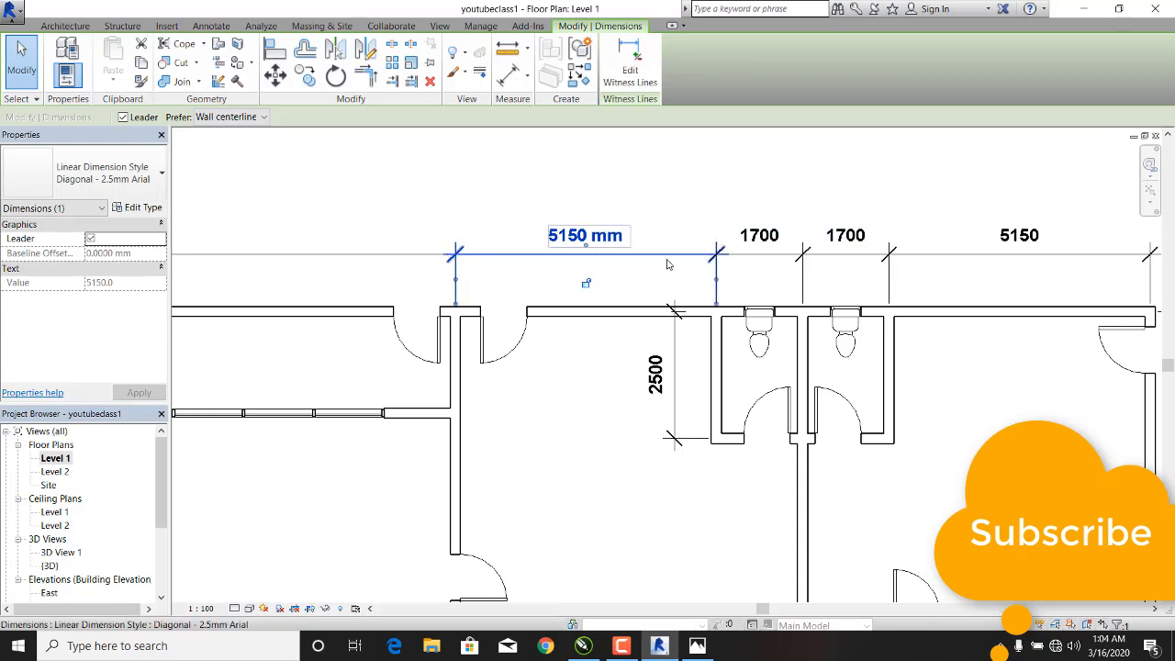
scroll(676, 263, down, 2)
scroll(684, 273, up, 3)
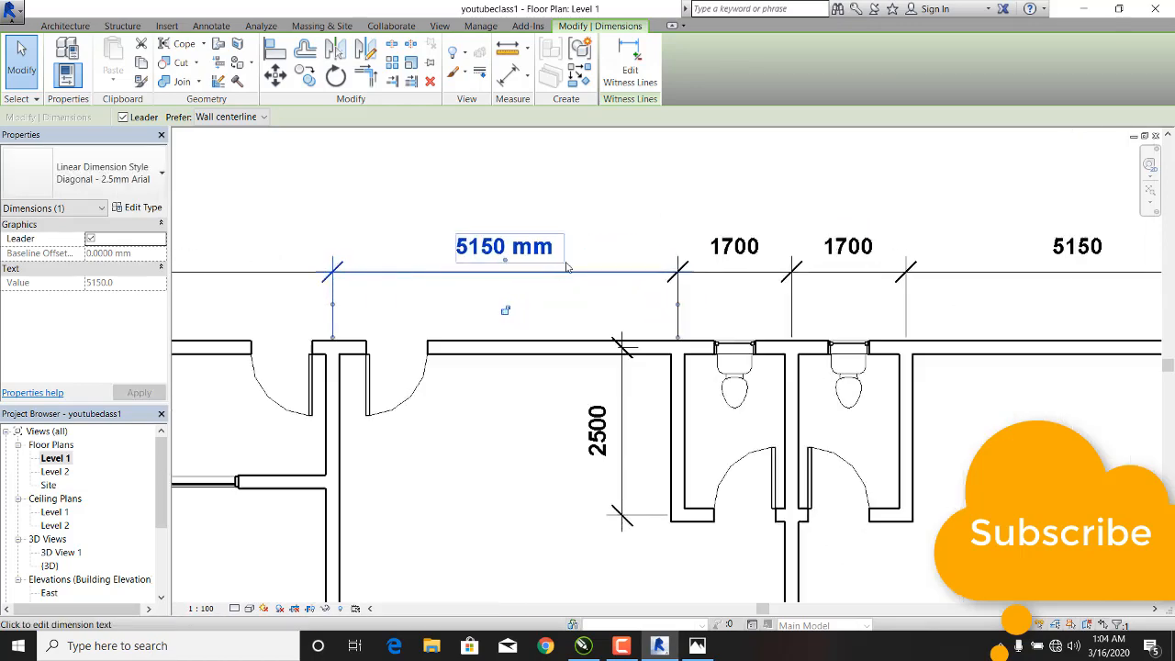
middle_drag(684, 273, 702, 270)
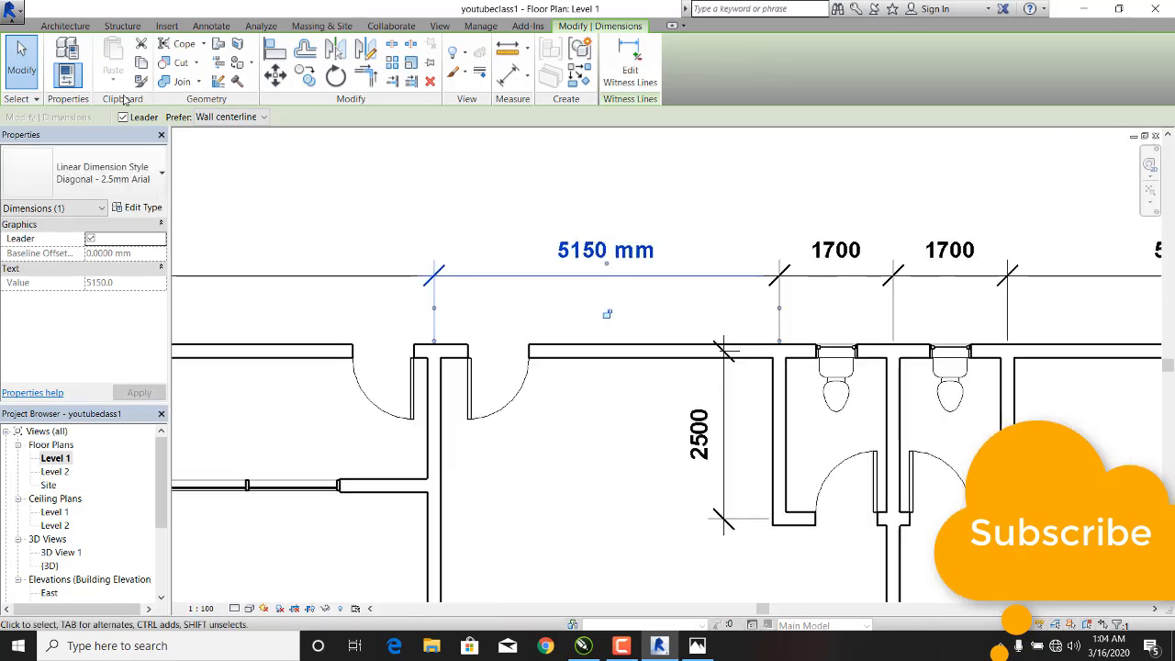
click(116, 176)
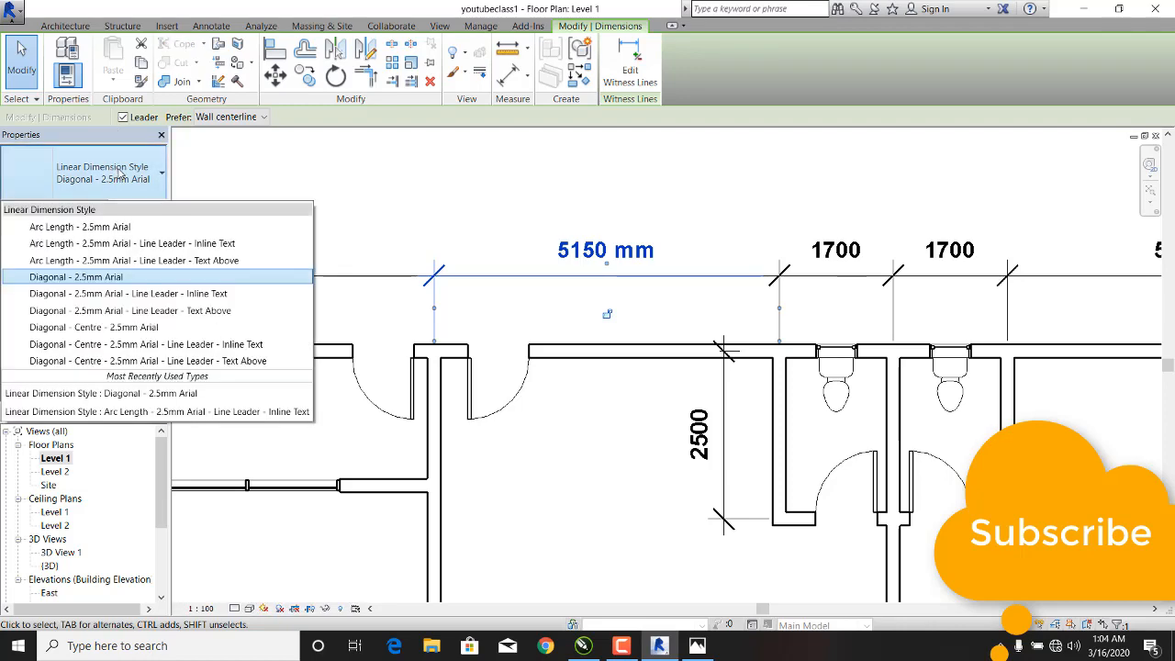
click(446, 215)
scroll(520, 267, down, 1)
scroll(520, 268, up, 2)
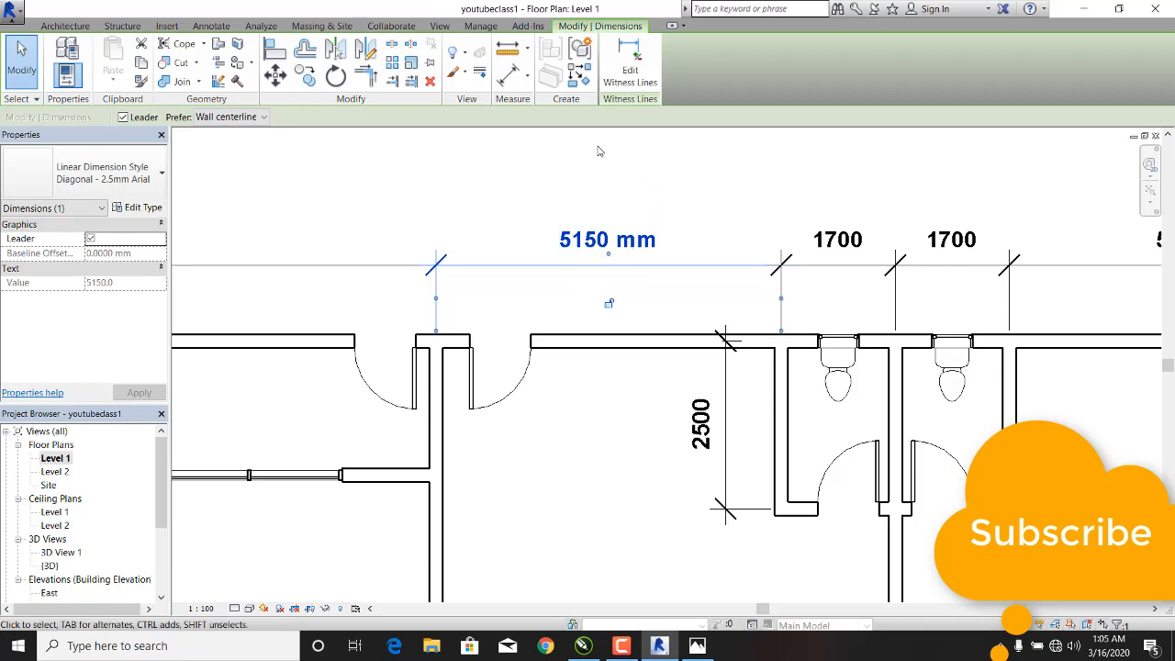
- Place an angular dimension inside the corner between the horizontal interior wall below the toilets and the building's right exterior wall
click(206, 26)
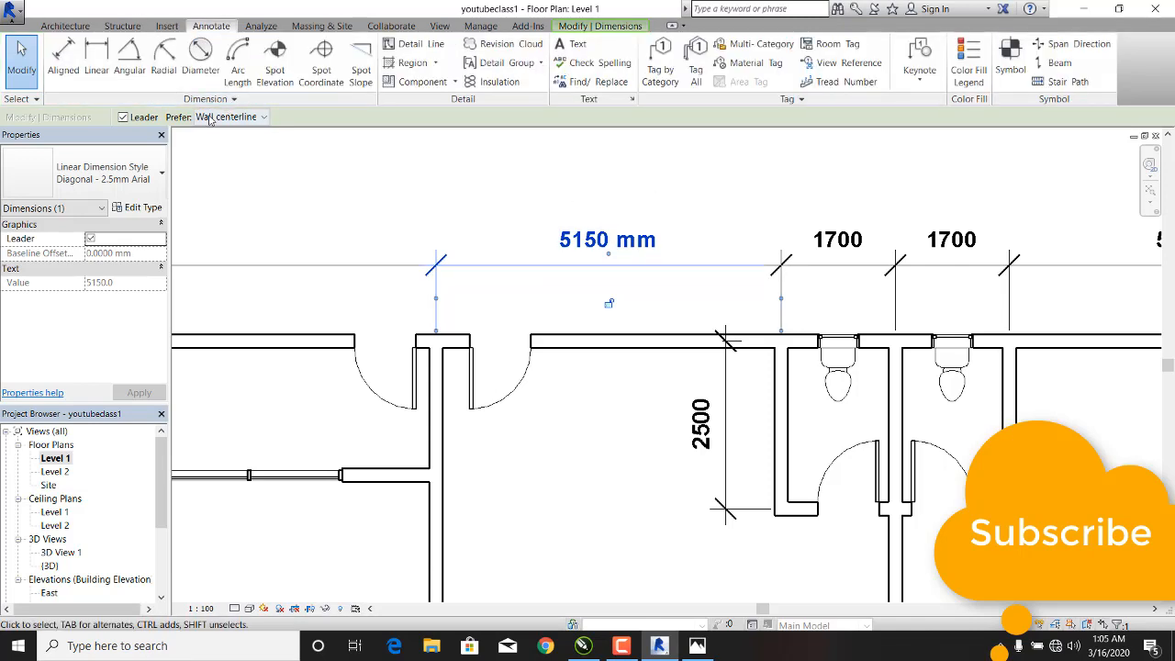
click(130, 57)
scroll(450, 303, down, 3)
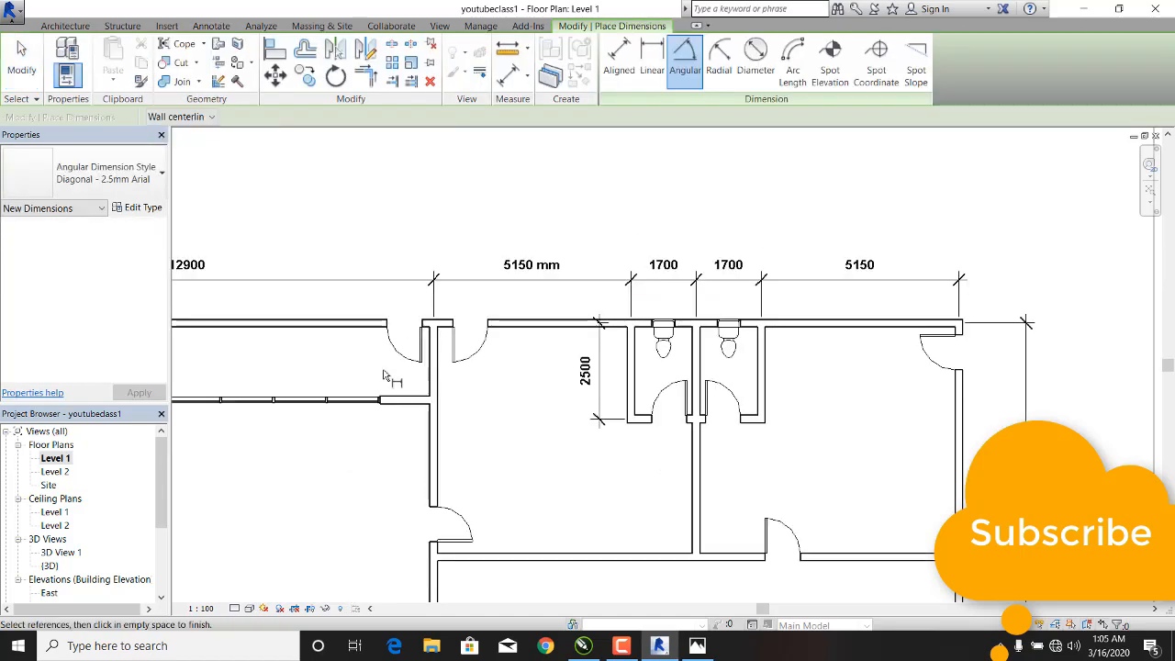
middle_drag(450, 302, 476, 265)
middle_drag(556, 335, 328, 328)
scroll(868, 449, up, 3)
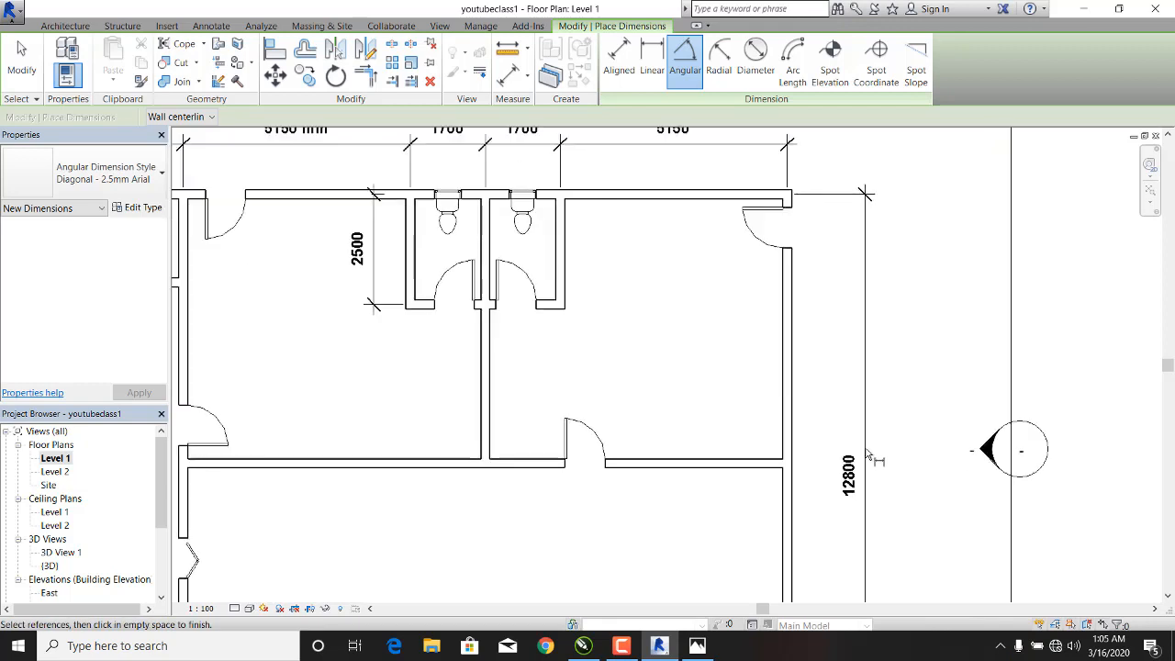
click(705, 472)
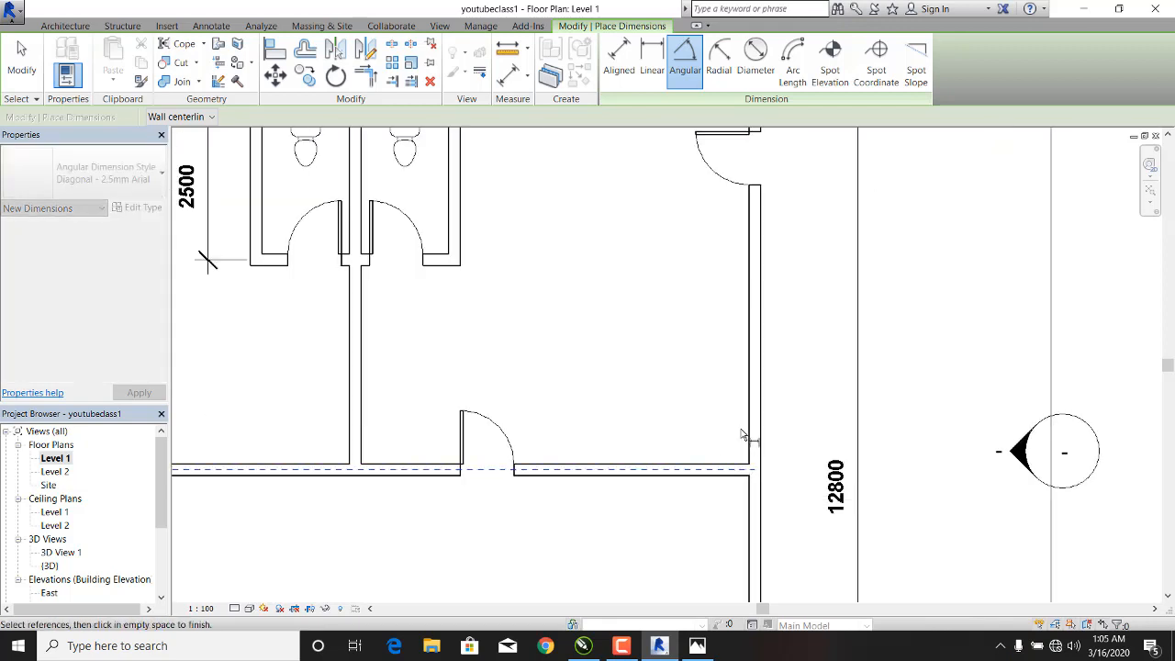
click(751, 428)
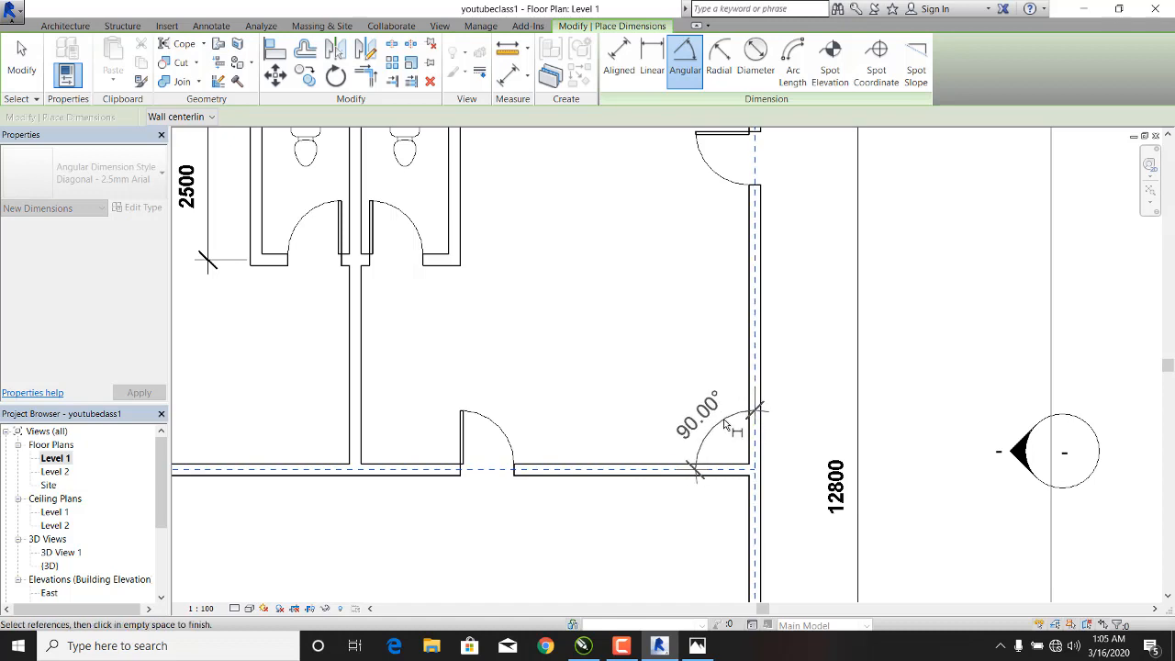
click(726, 424)
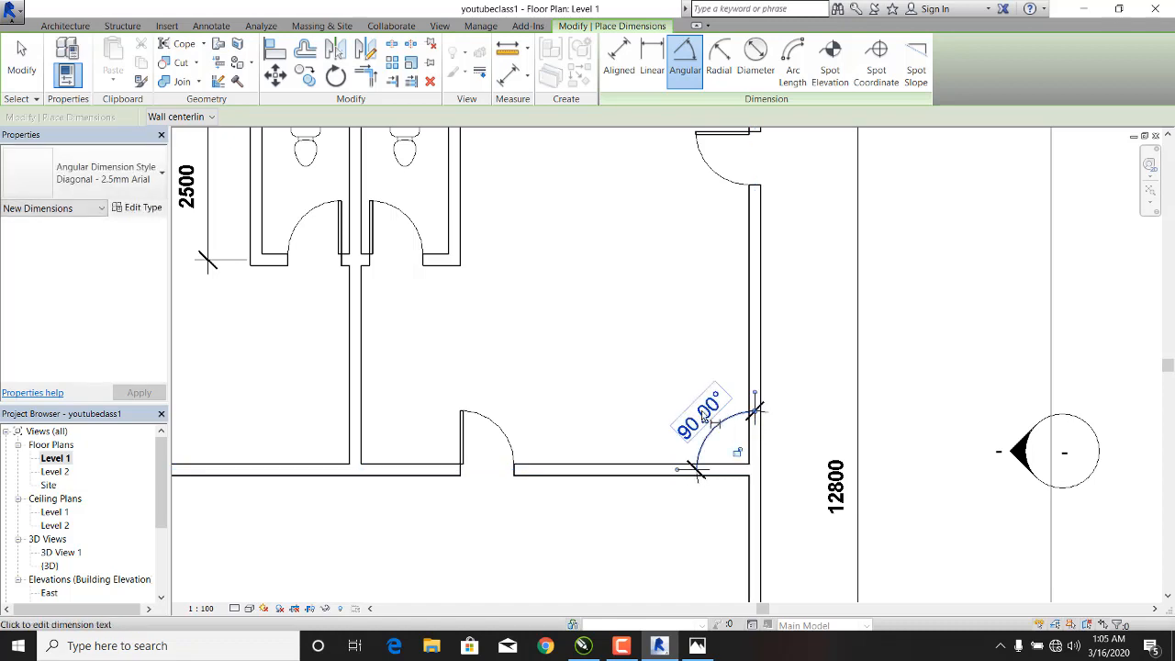
scroll(642, 358, down, 3)
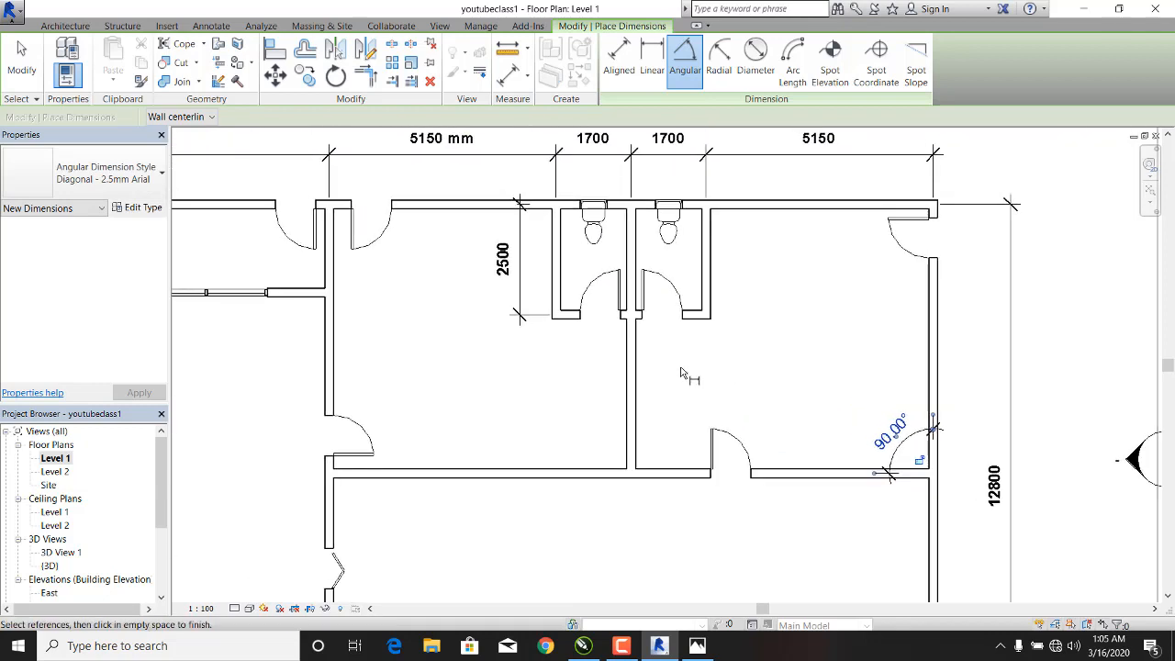
scroll(681, 373, up, 2)
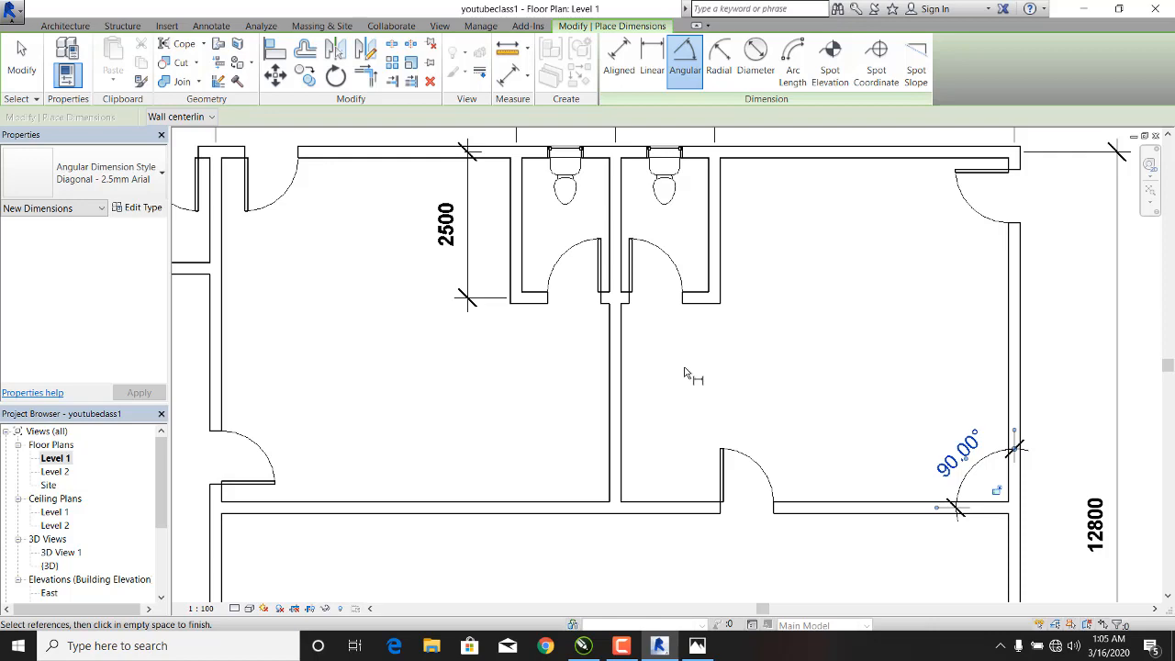
middle_drag(684, 369, 754, 458)
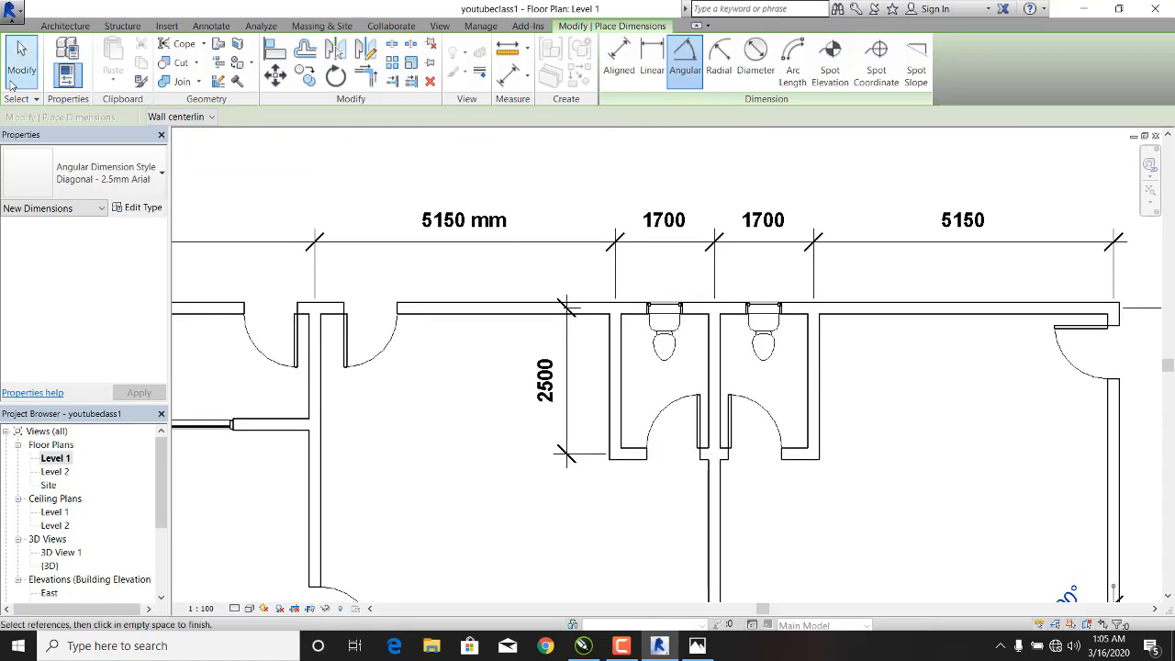